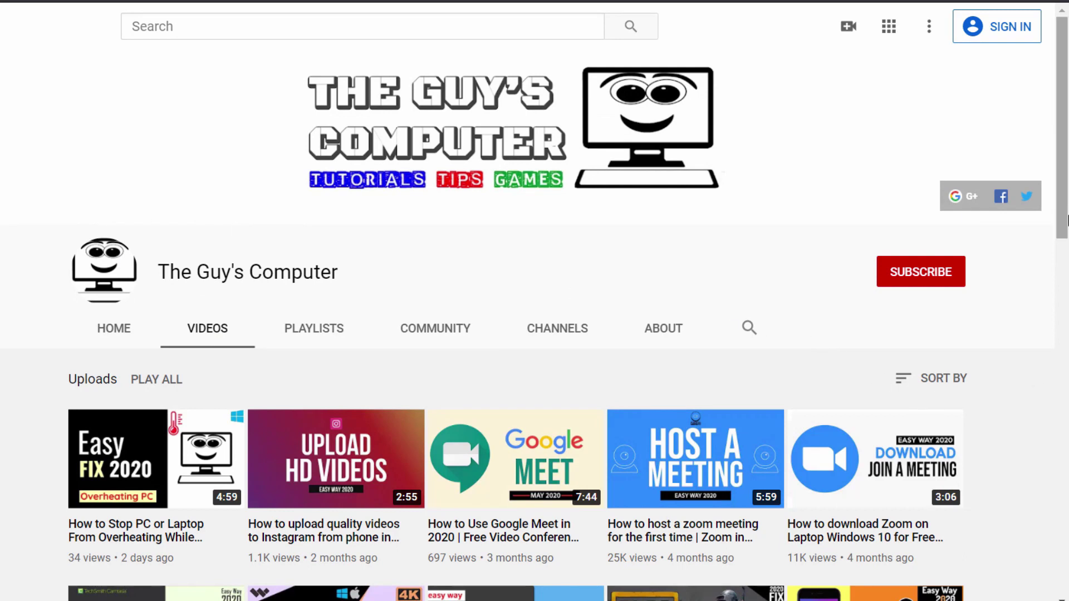
Scroll the YouTube channel's Videos page down to the Zoom home screen
{"action": "left_click_drag", "start_coordinate": [1066, 197], "coordinate": [1065, 301]}
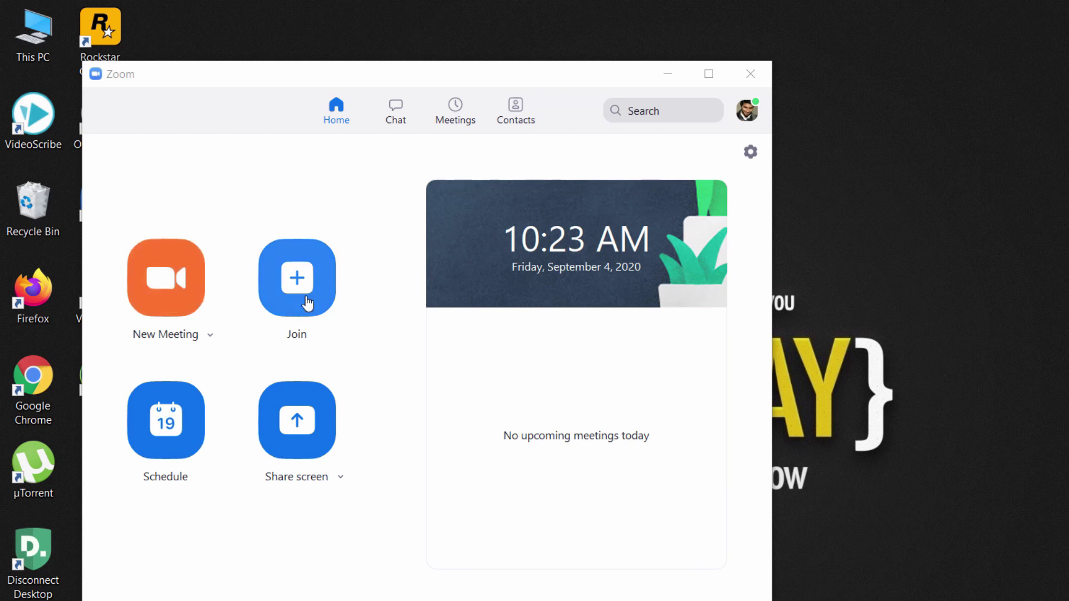
Start a new meeting, pass the speaker and microphone test, and join with computer audio
{"action": "left_click", "coordinate": [155, 281]}
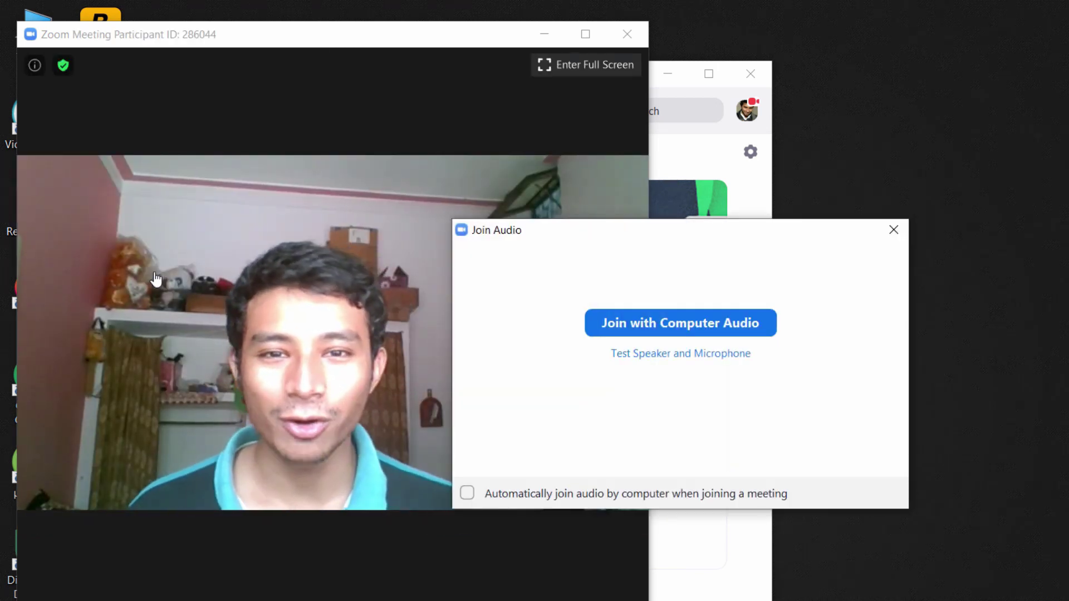
{"action": "left_click_drag", "start_coordinate": [701, 231], "coordinate": [407, 194]}
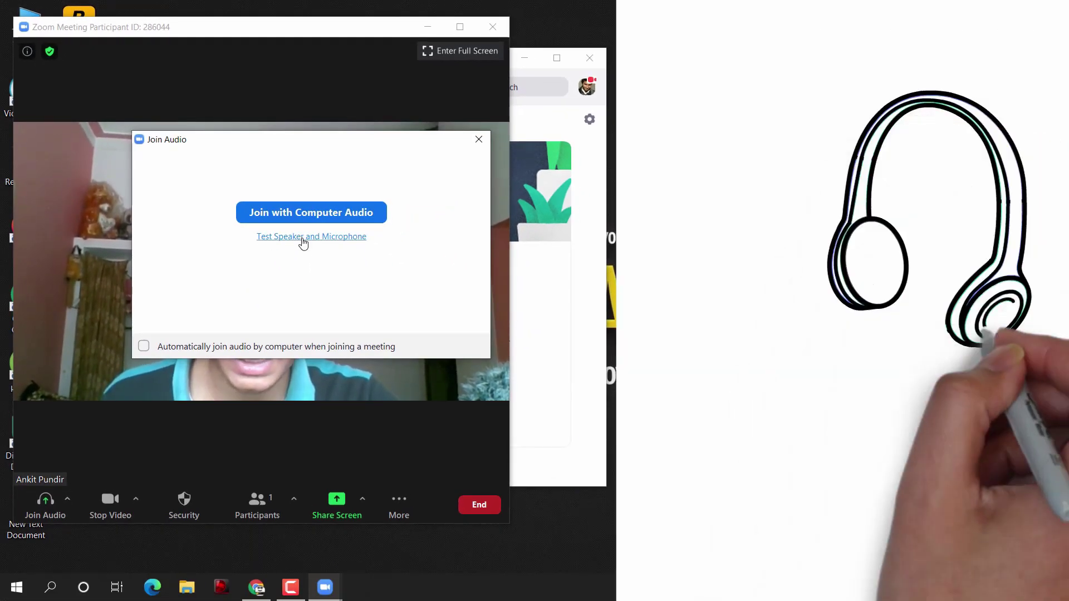
{"action": "left_click", "coordinate": [303, 240]}
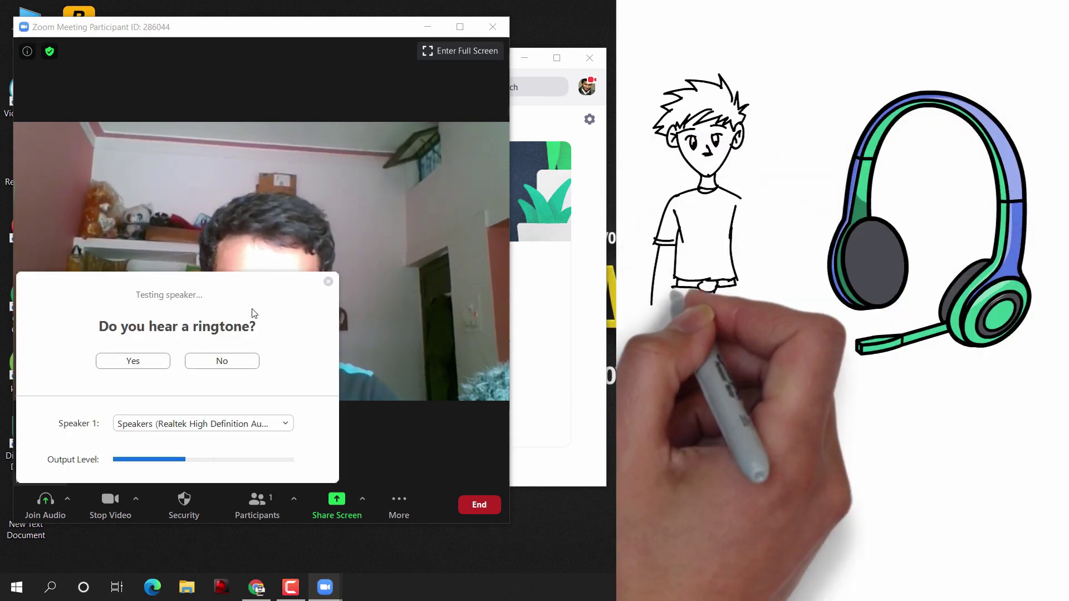
{"action": "left_click", "coordinate": [134, 362]}
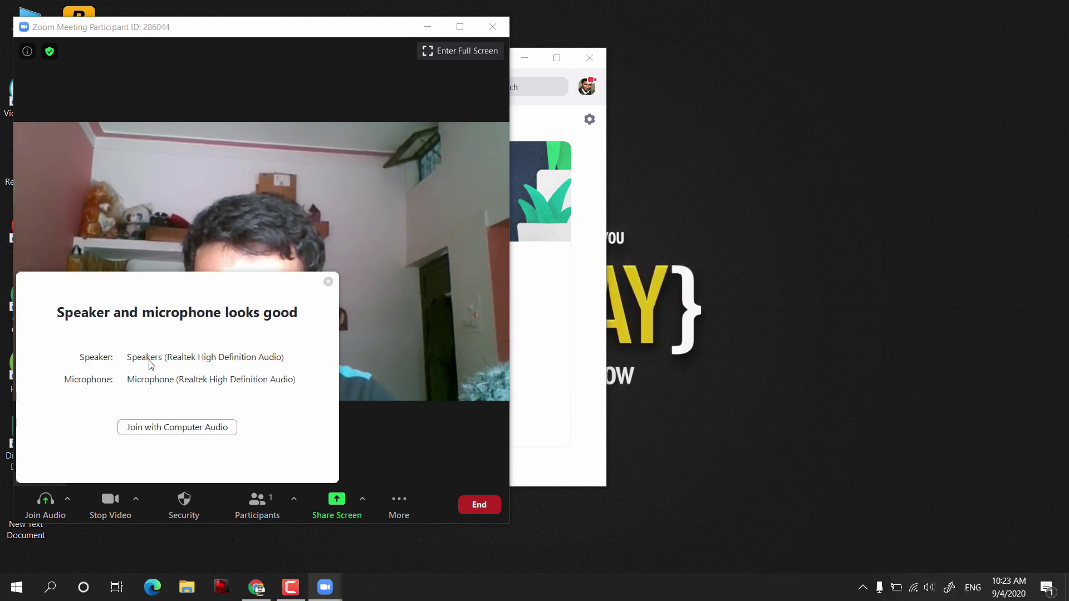
{"action": "left_click", "coordinate": [168, 426]}
{"action": "left_click", "coordinate": [467, 254]}
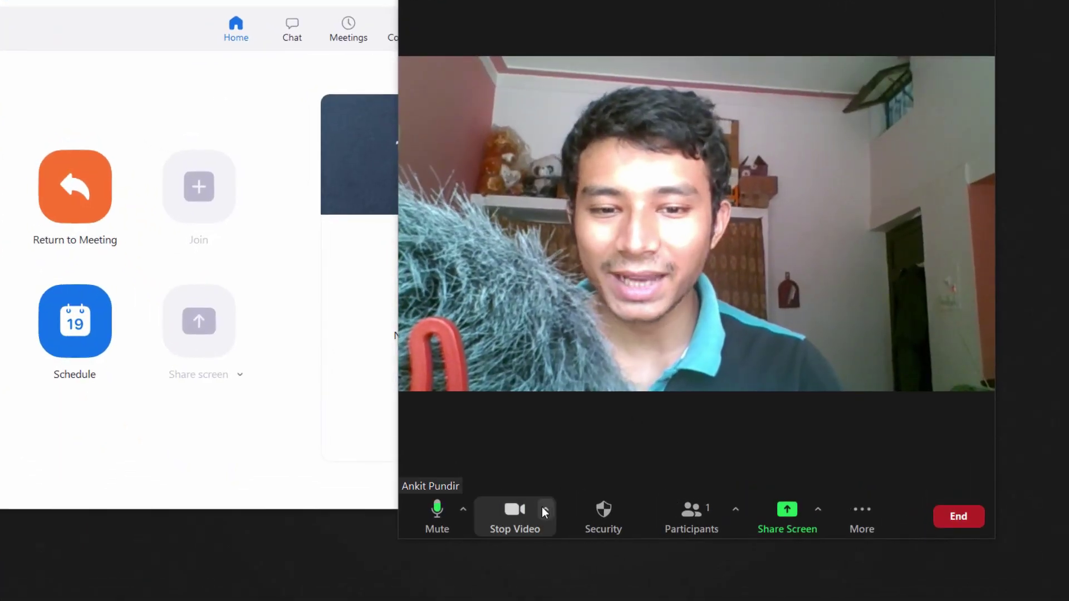
Switch the meeting camera from BisonCam to Sony Camera (Imaging Edge)
{"action": "left_click", "coordinate": [543, 508]}
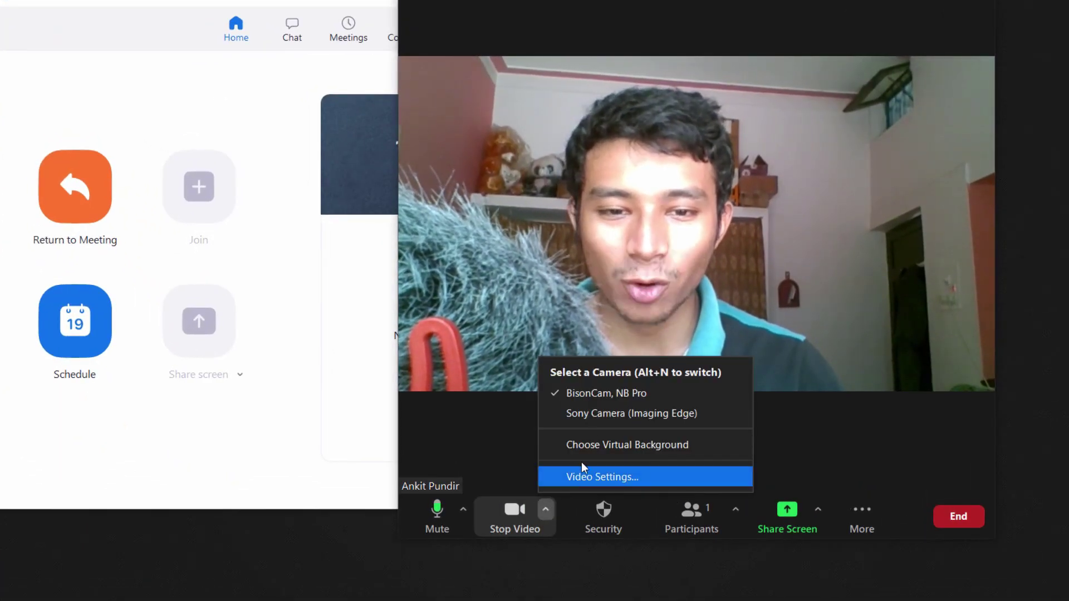
{"action": "left_click", "coordinate": [606, 419]}
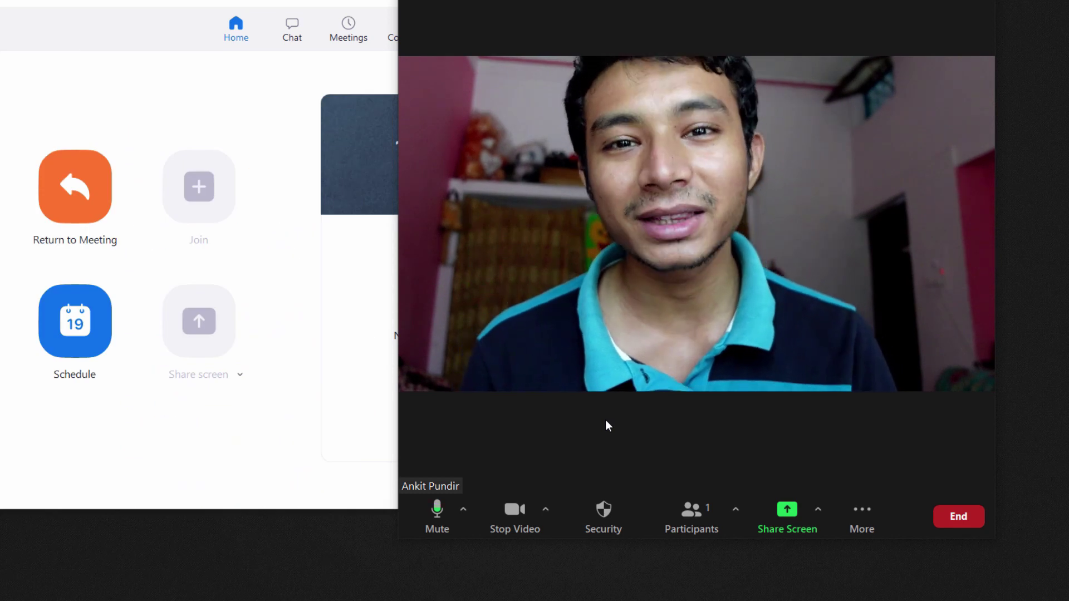
{"action": "left_click", "coordinate": [695, 520]}
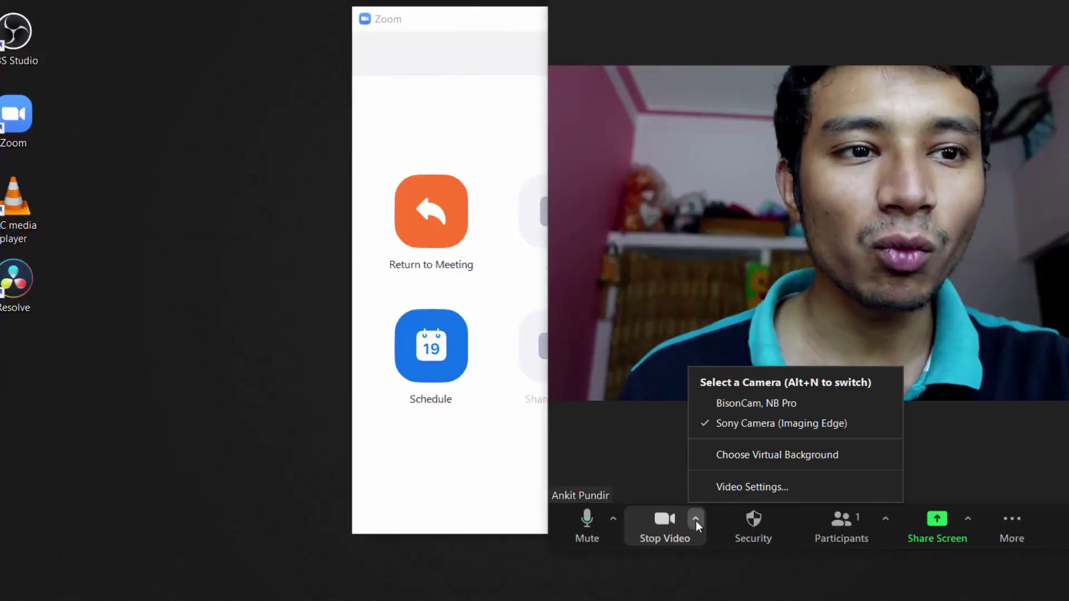
Open Video Settings and switch off Touch up my appearance
{"action": "left_click", "coordinate": [736, 488]}
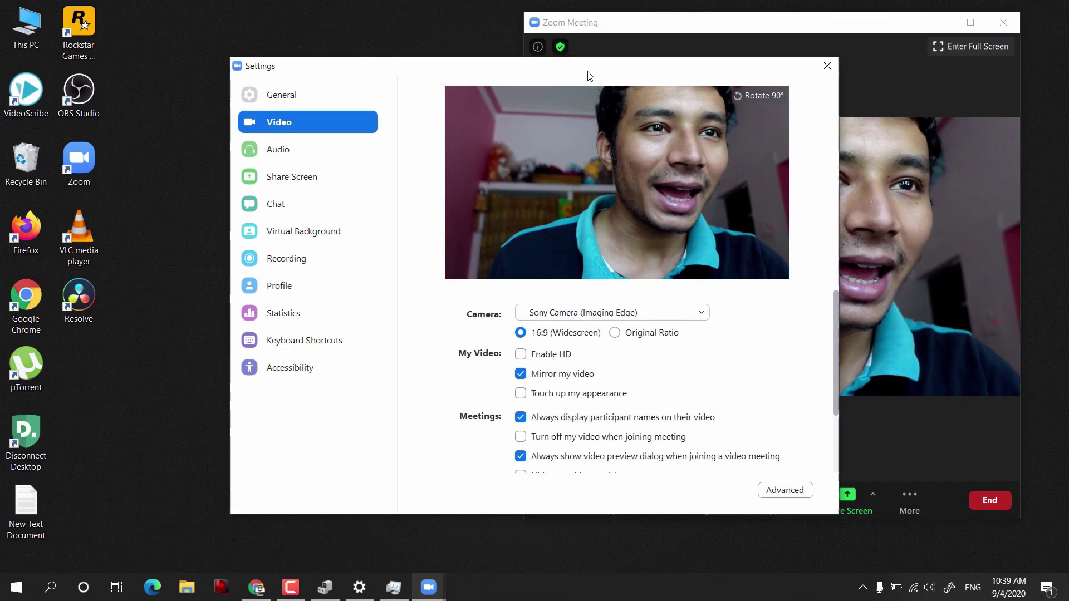
{"action": "left_click_drag", "start_coordinate": [590, 76], "coordinate": [887, 33]}
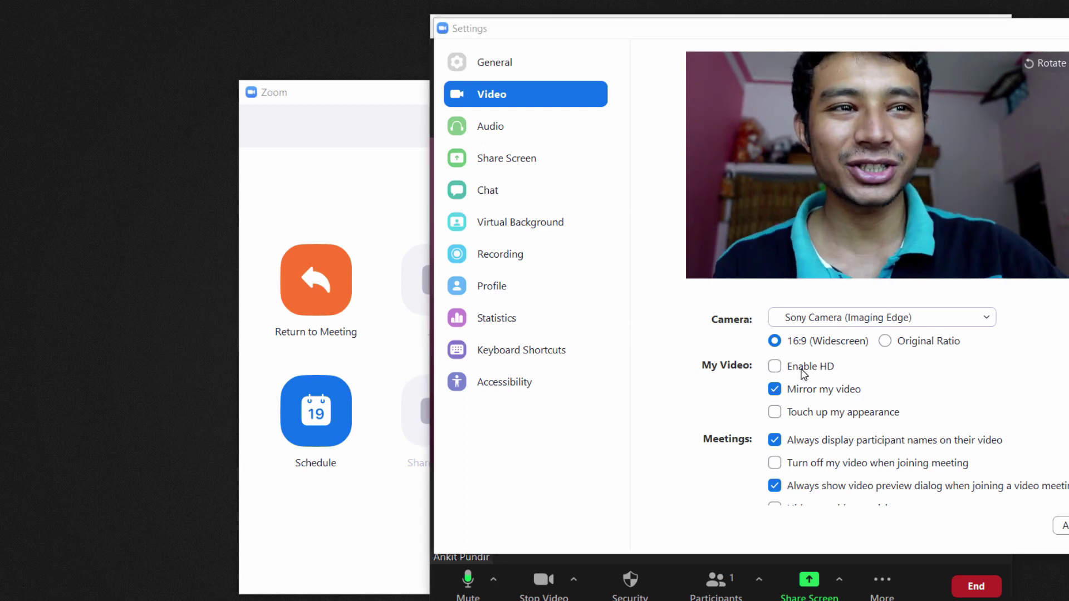
{"action": "left_click", "coordinate": [790, 415]}
{"action": "scroll", "coordinate": [940, 437], "scroll_direction": "down", "scroll_amount": 2}
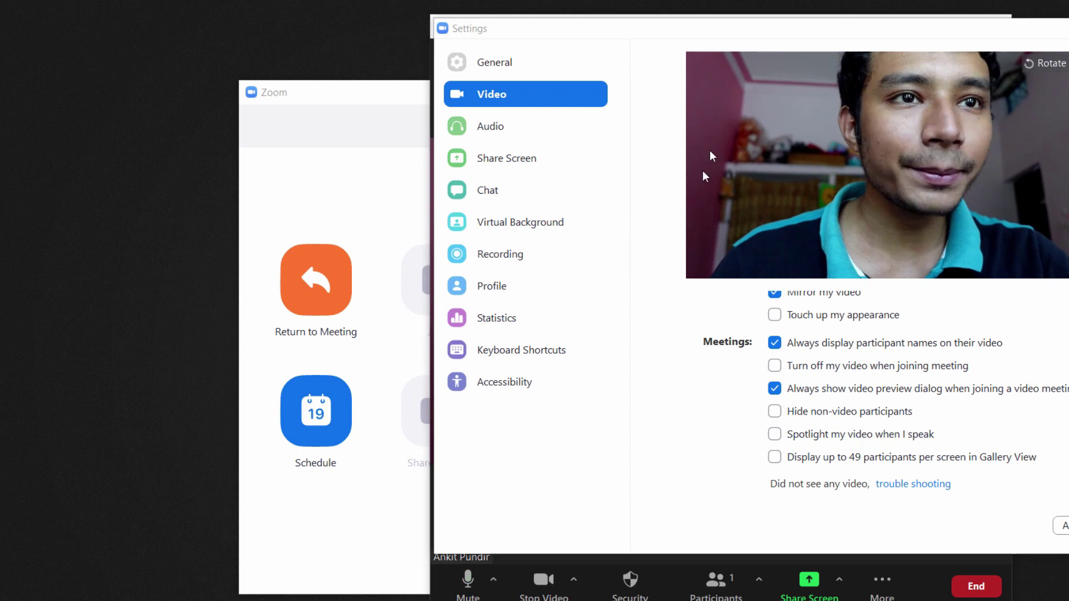
Preview the Golden Gate and Earth virtual backgrounds, then reset the background to None
{"action": "left_click", "coordinate": [543, 233]}
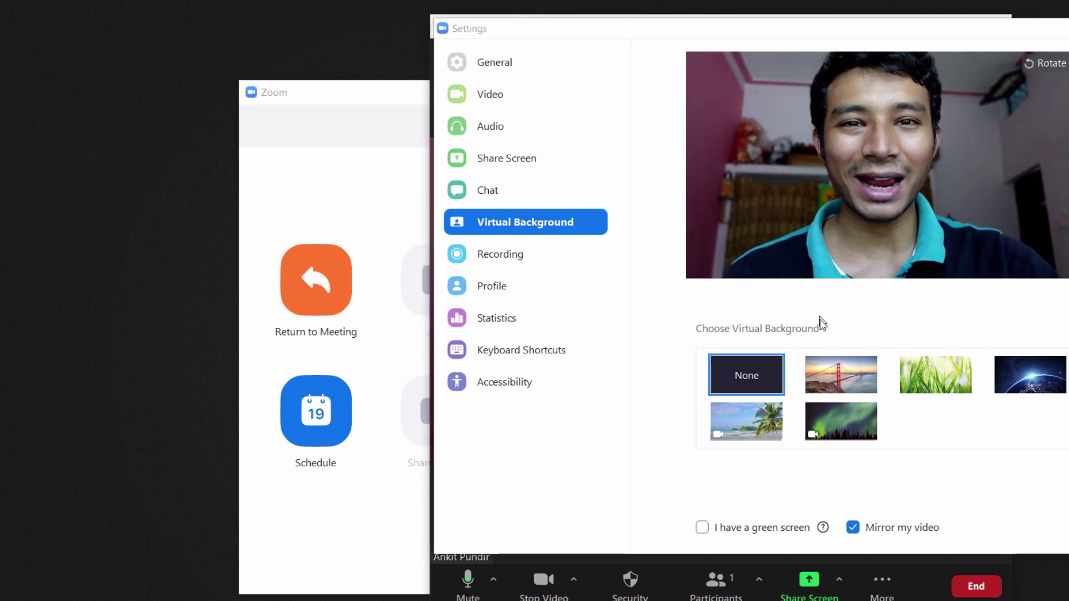
{"action": "left_click", "coordinate": [848, 380]}
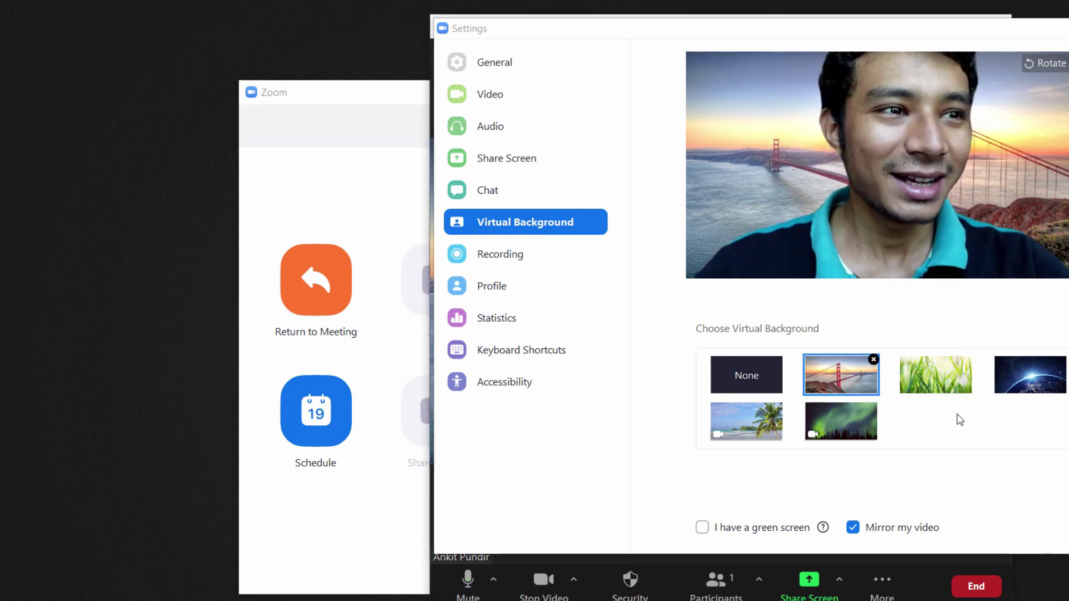
{"action": "left_click", "coordinate": [1004, 375]}
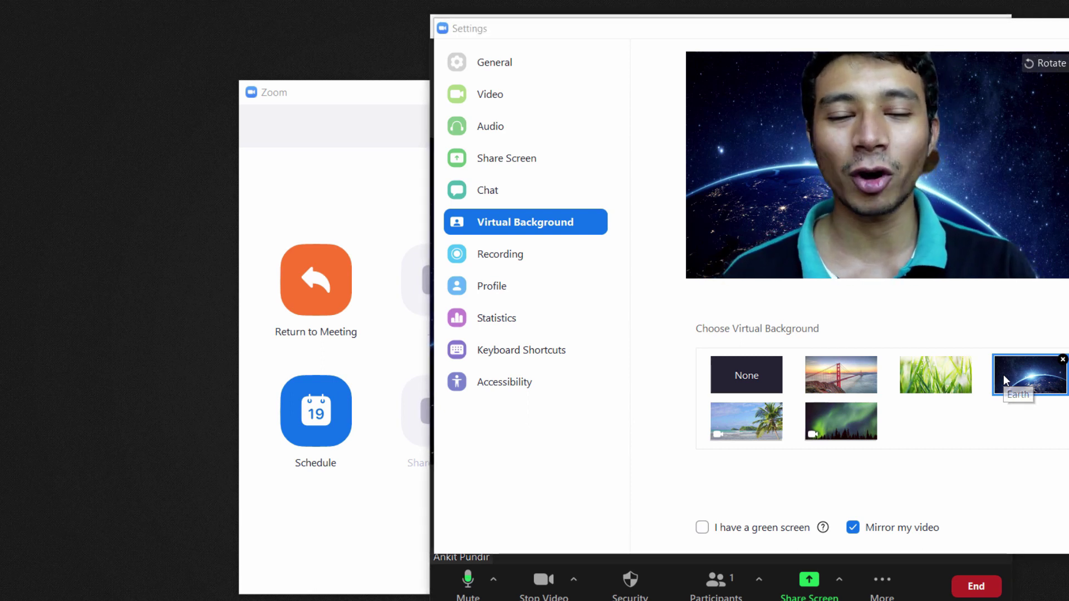
{"action": "left_click", "coordinate": [769, 369]}
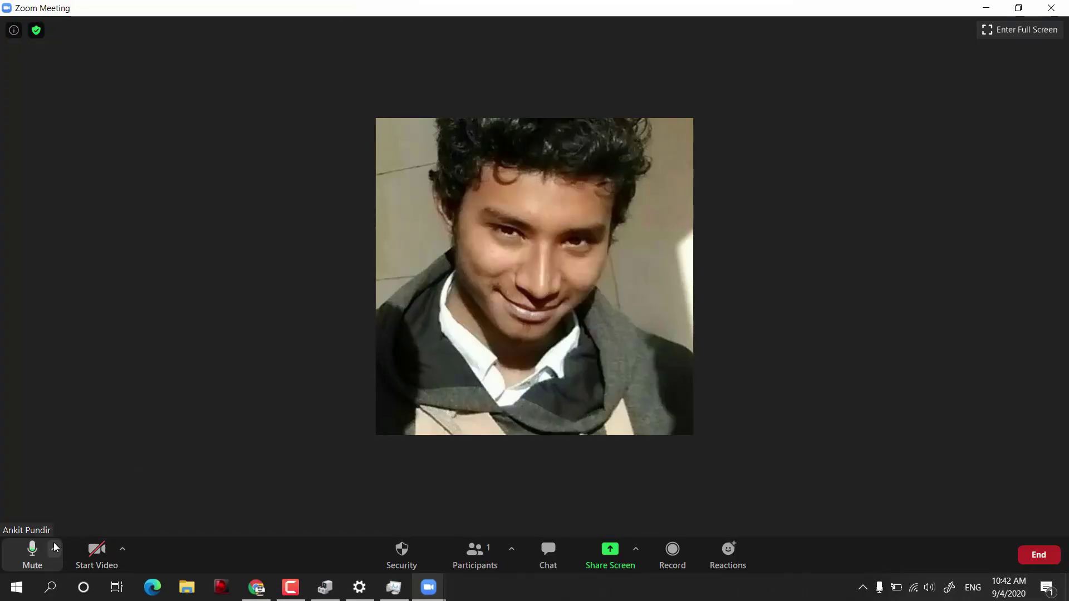
{"action": "left_click", "coordinate": [56, 547]}
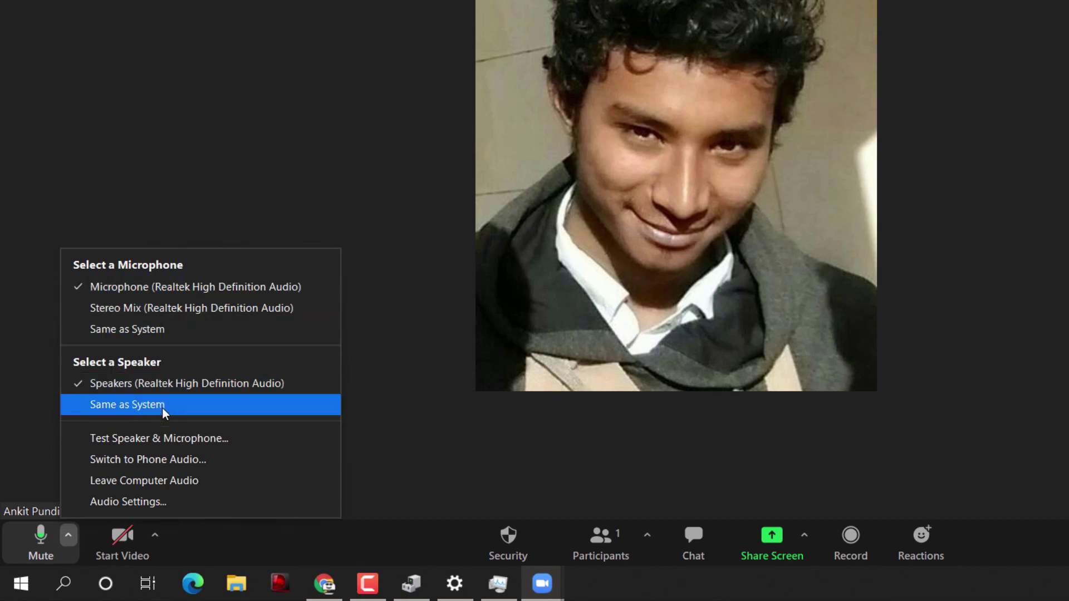
{"action": "left_click", "coordinate": [156, 502]}
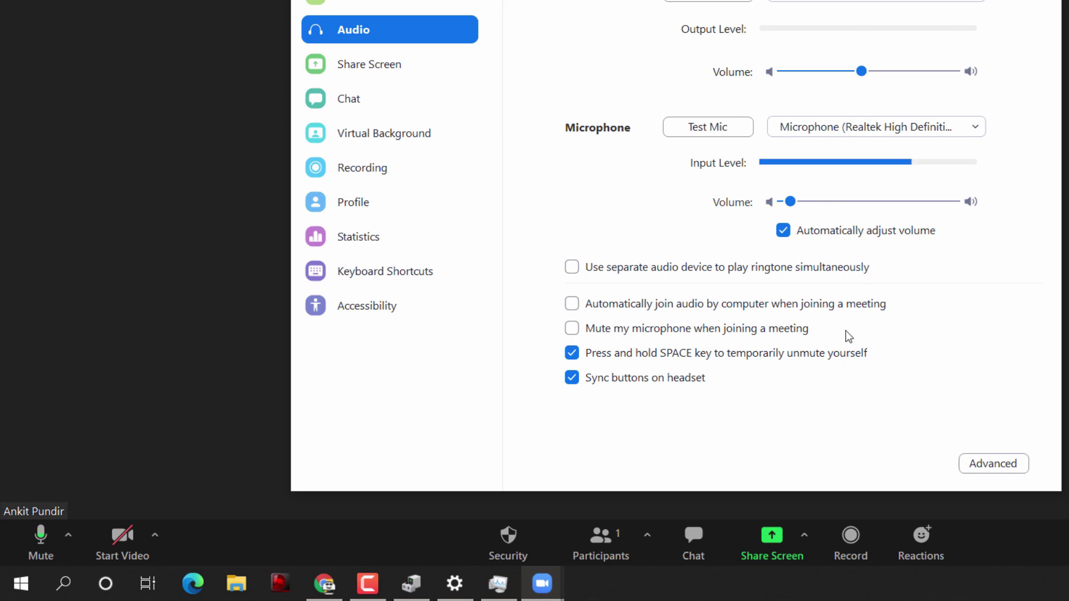
{"action": "left_click", "coordinate": [995, 467]}
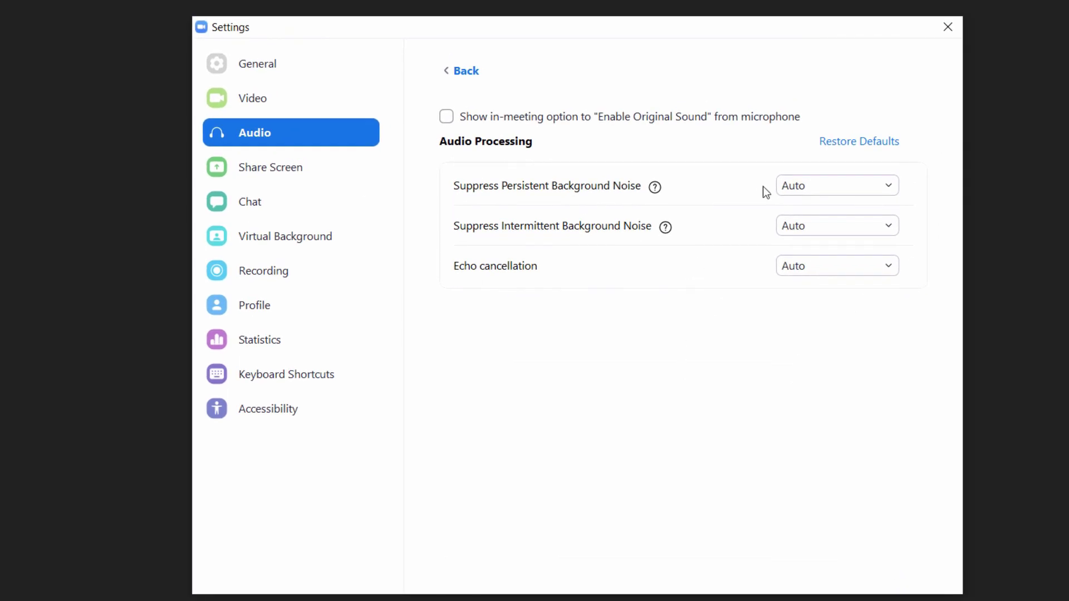
{"action": "left_click", "coordinate": [821, 189]}
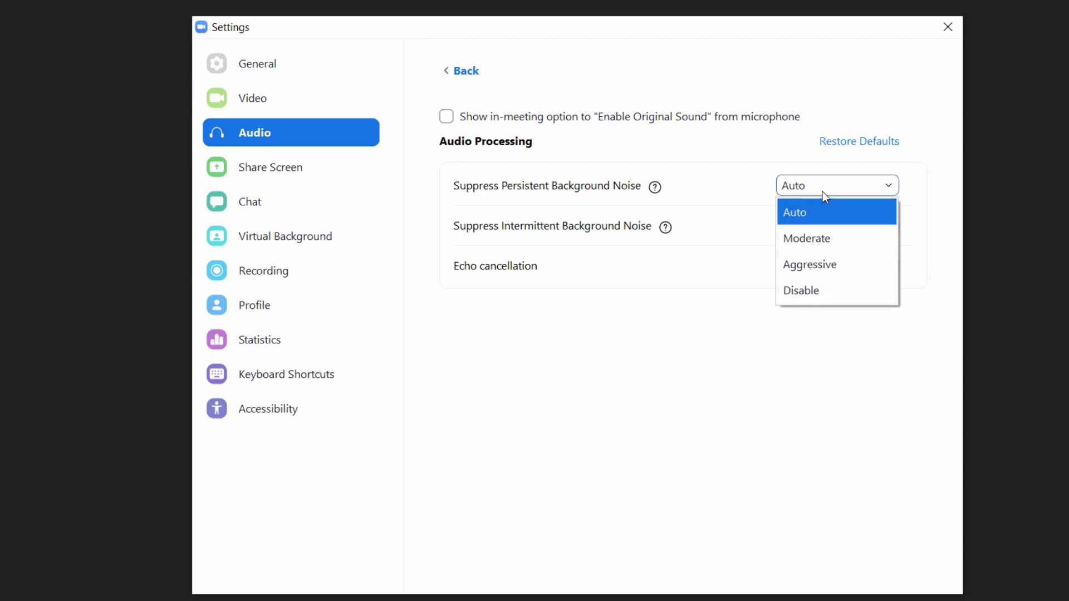
{"action": "left_click", "coordinate": [823, 191]}
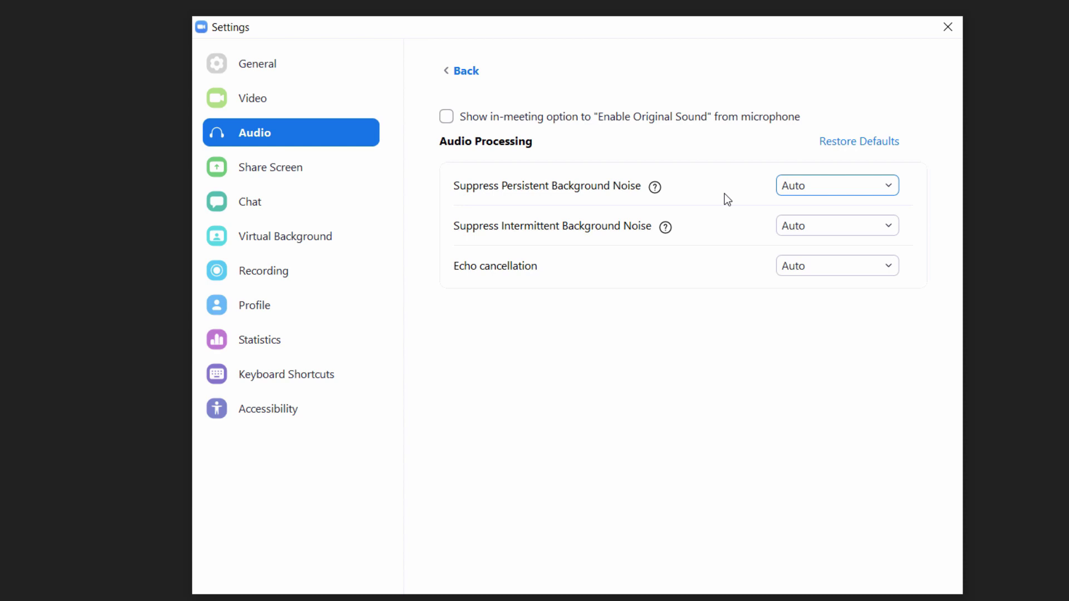
{"action": "left_click", "coordinate": [467, 70]}
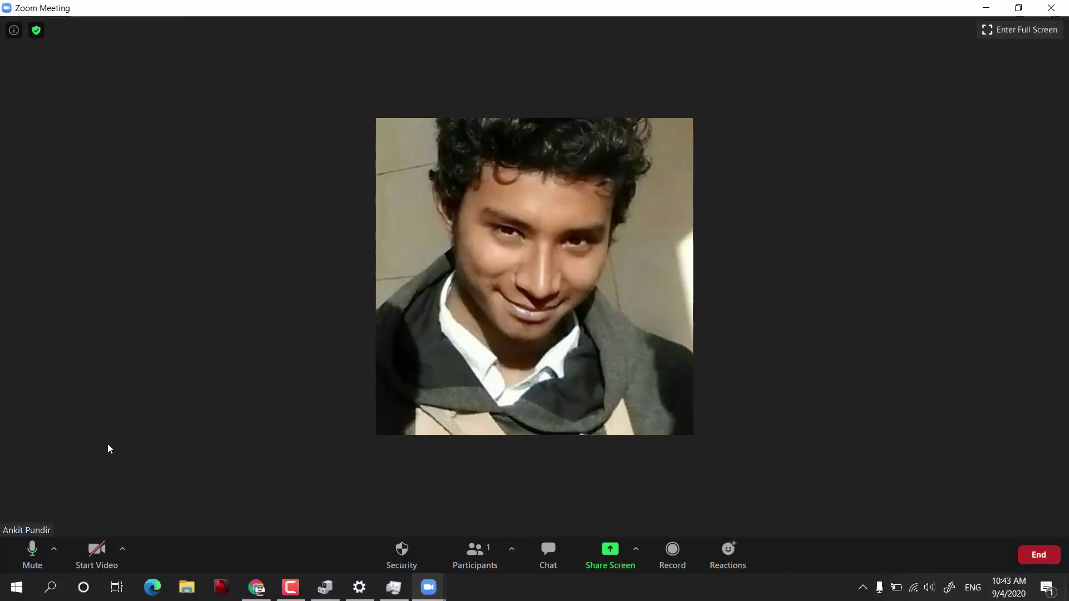
{"action": "left_click", "coordinate": [34, 550]}
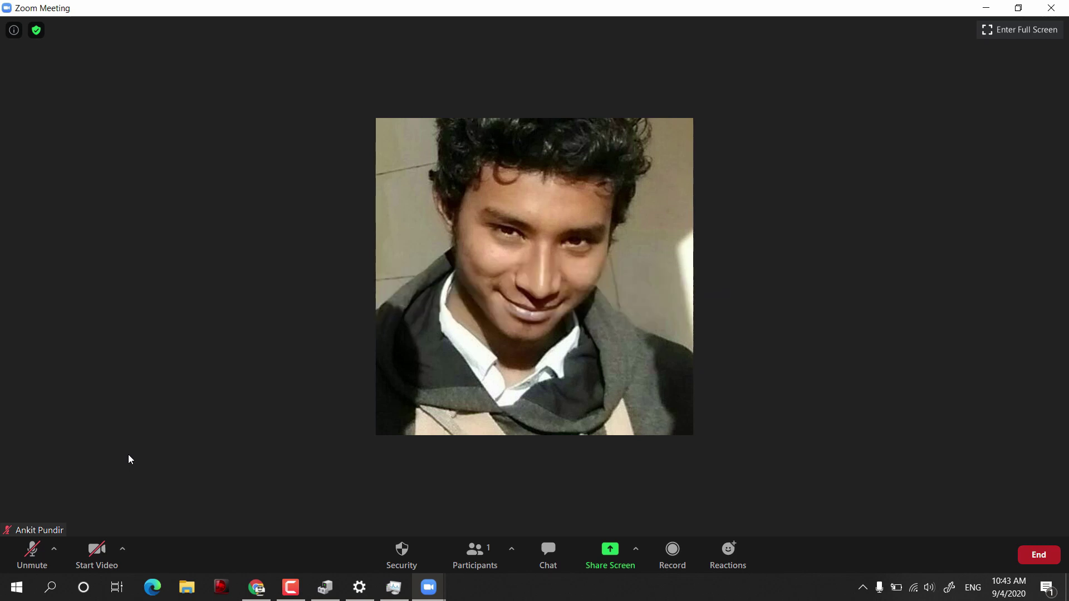
{"action": "key", "text": "space"}
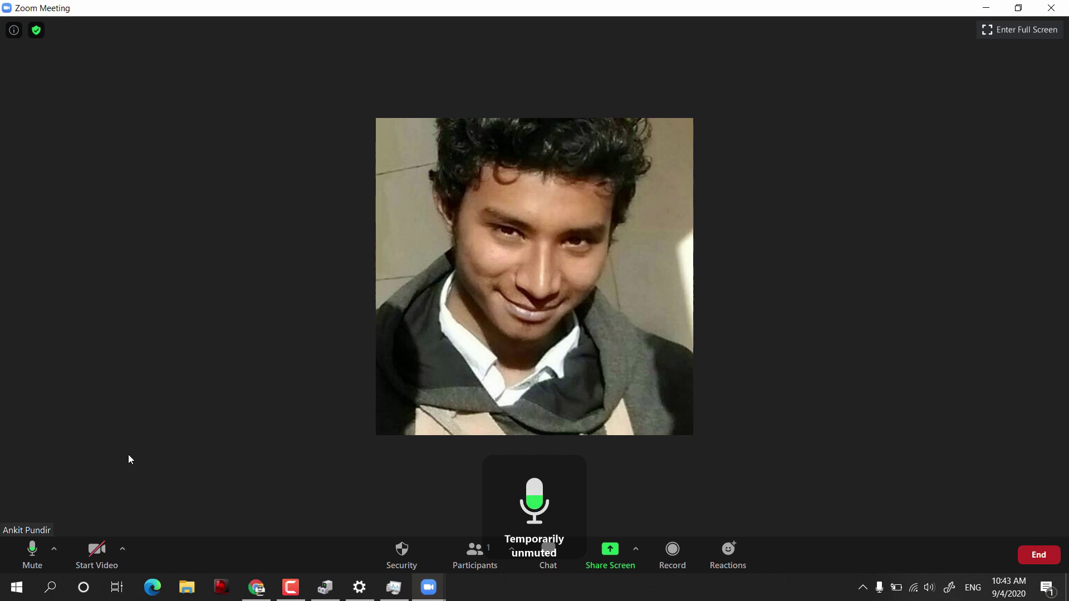
{"action": "key", "text": "space"}
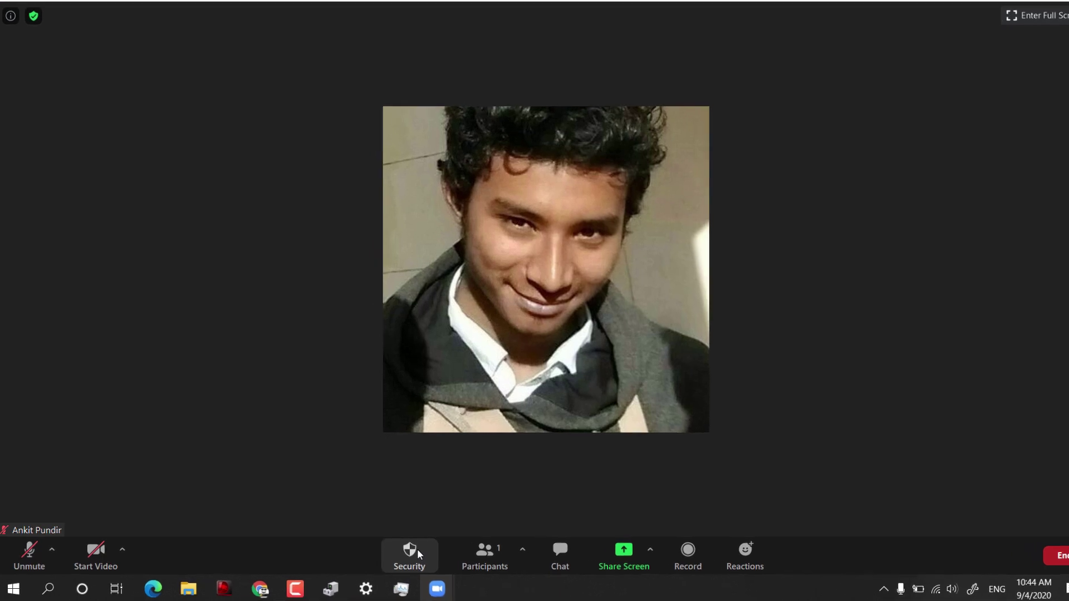
In Security, allow Share Screen and uncheck Chat and Unmute Themselves for participants
{"action": "left_click", "coordinate": [411, 553]}
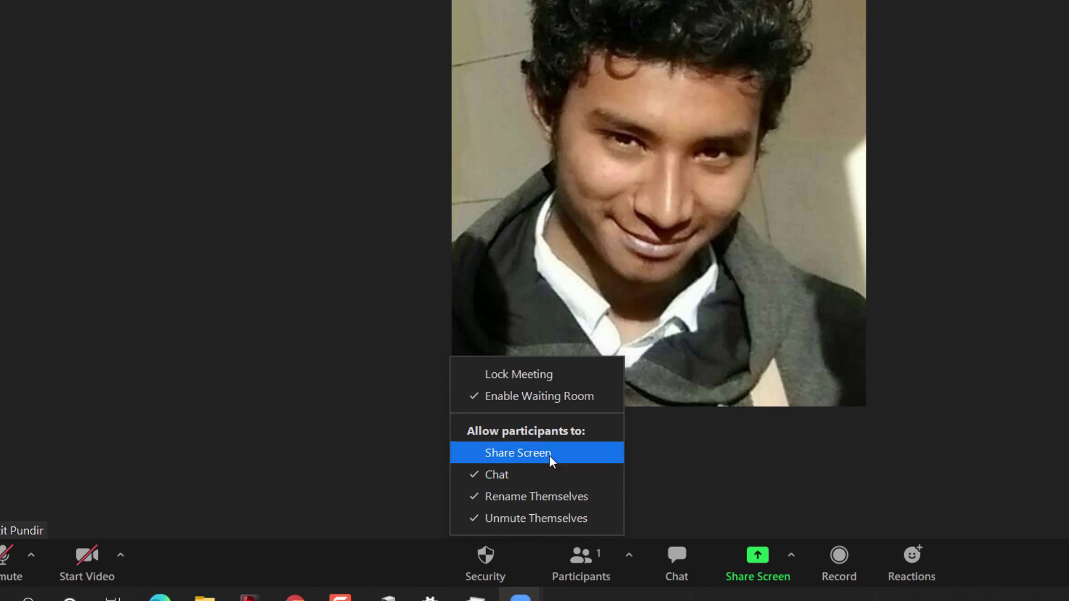
{"action": "left_click", "coordinate": [549, 454]}
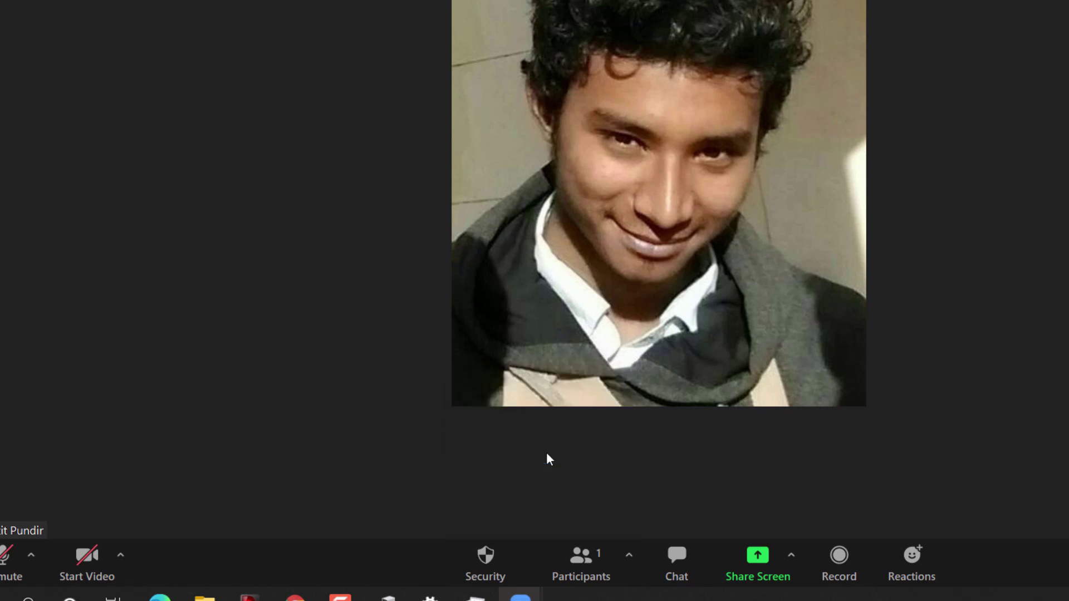
{"action": "left_click", "coordinate": [485, 555]}
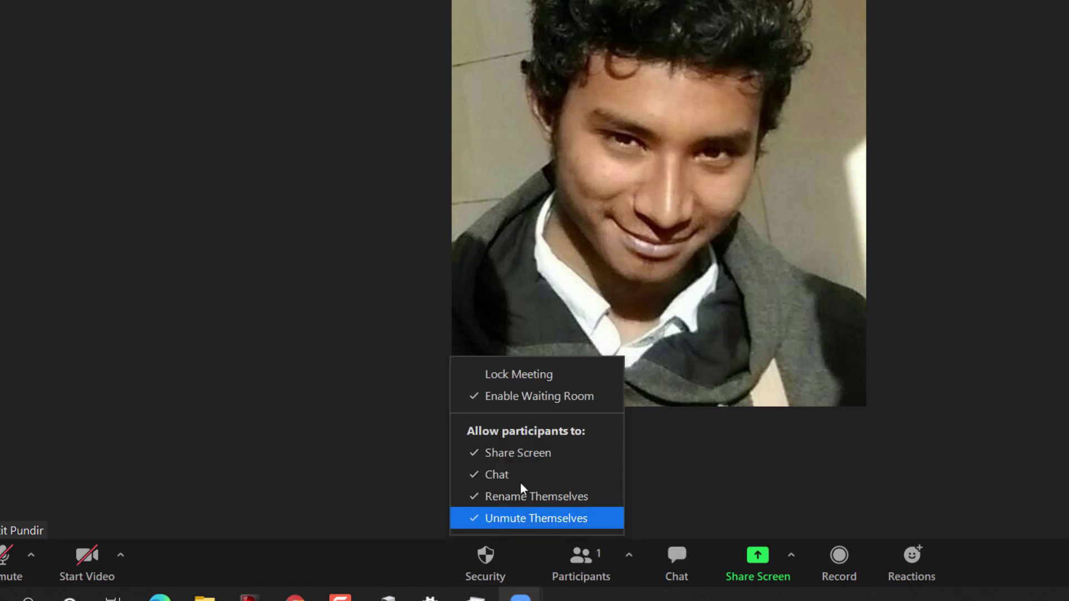
{"action": "left_click", "coordinate": [507, 480]}
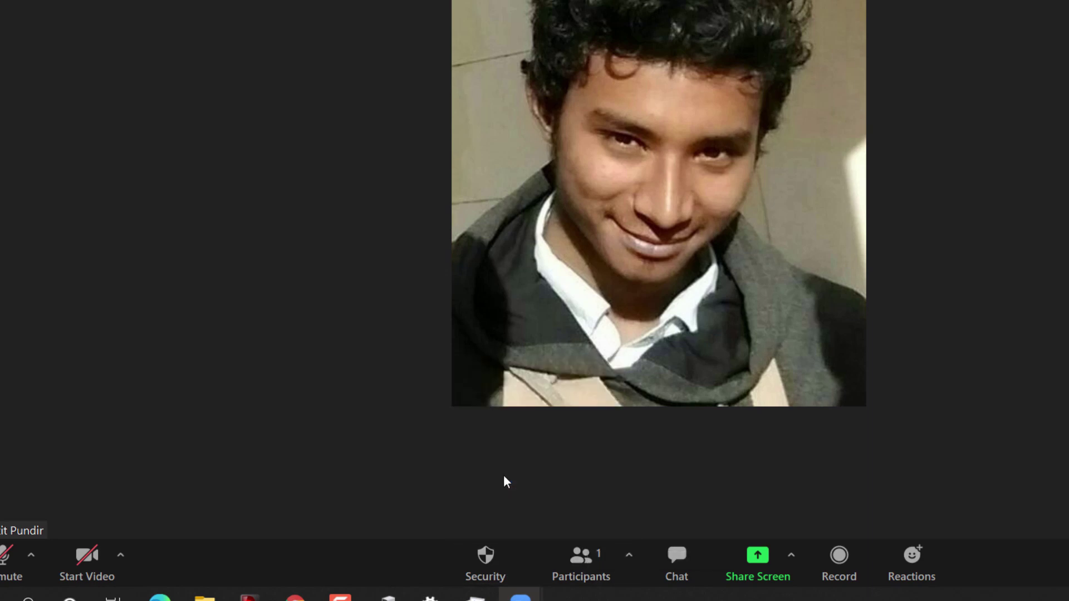
{"action": "left_click", "coordinate": [509, 550]}
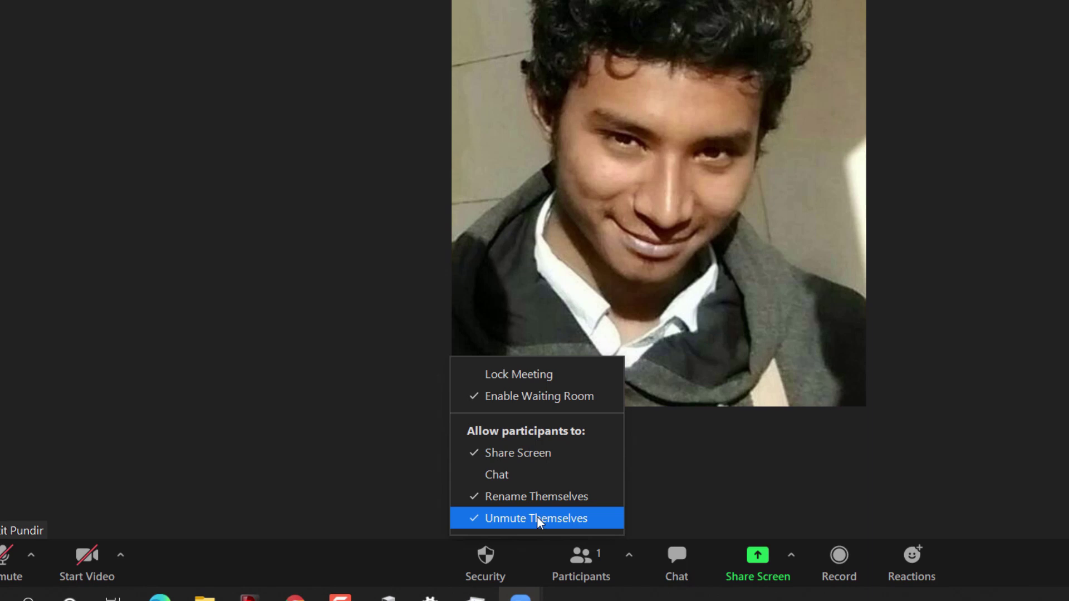
{"action": "left_click", "coordinate": [537, 517]}
{"action": "left_click", "coordinate": [492, 557]}
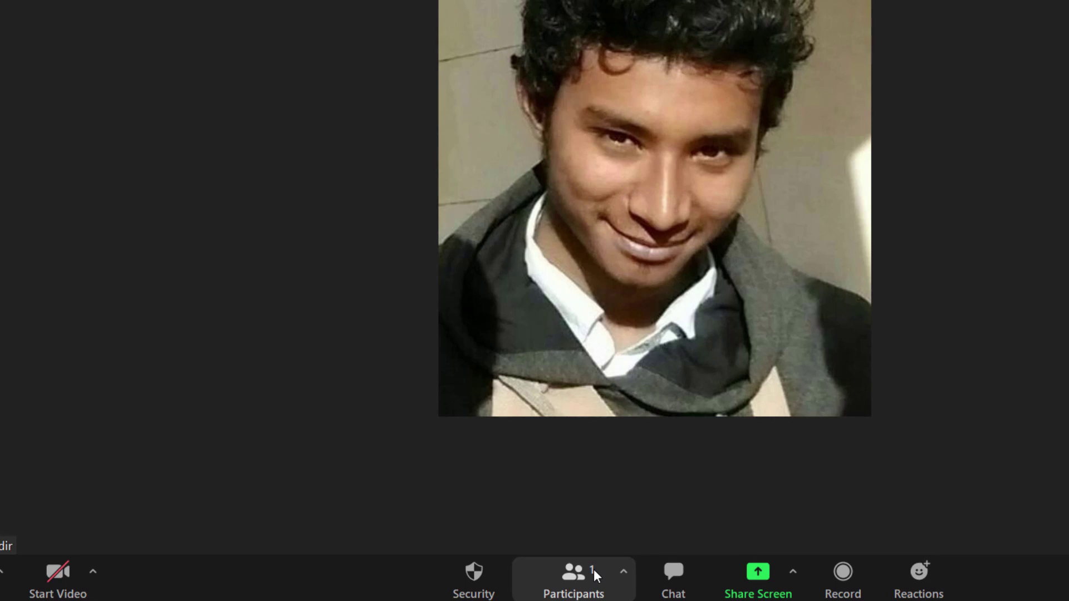
Show the participant list and the Invite option under the Participants caret
{"action": "left_click", "coordinate": [563, 576]}
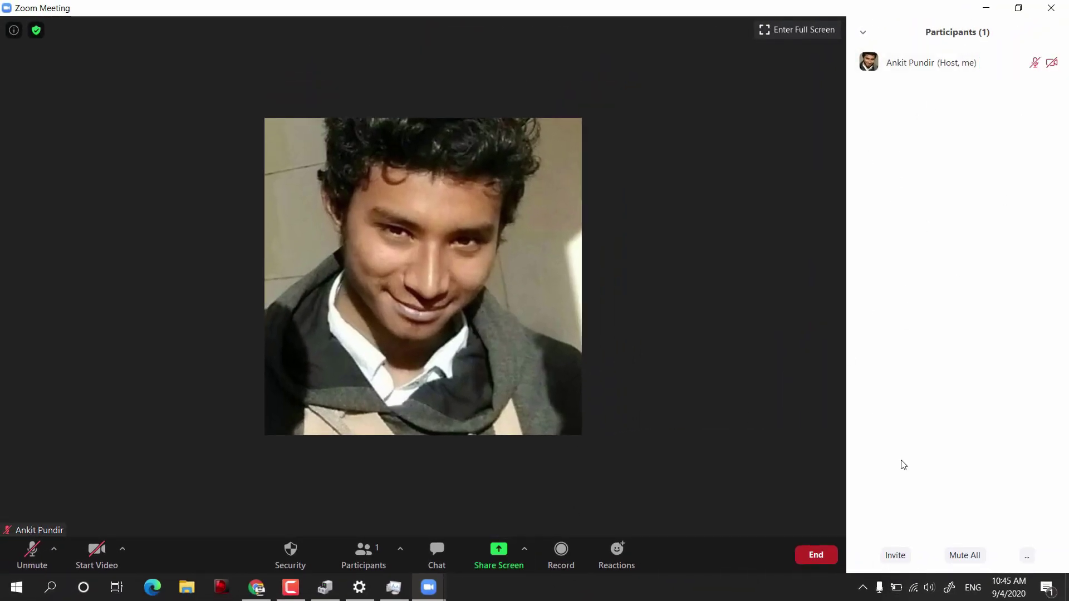
{"action": "mouse_move", "coordinate": [903, 66]}
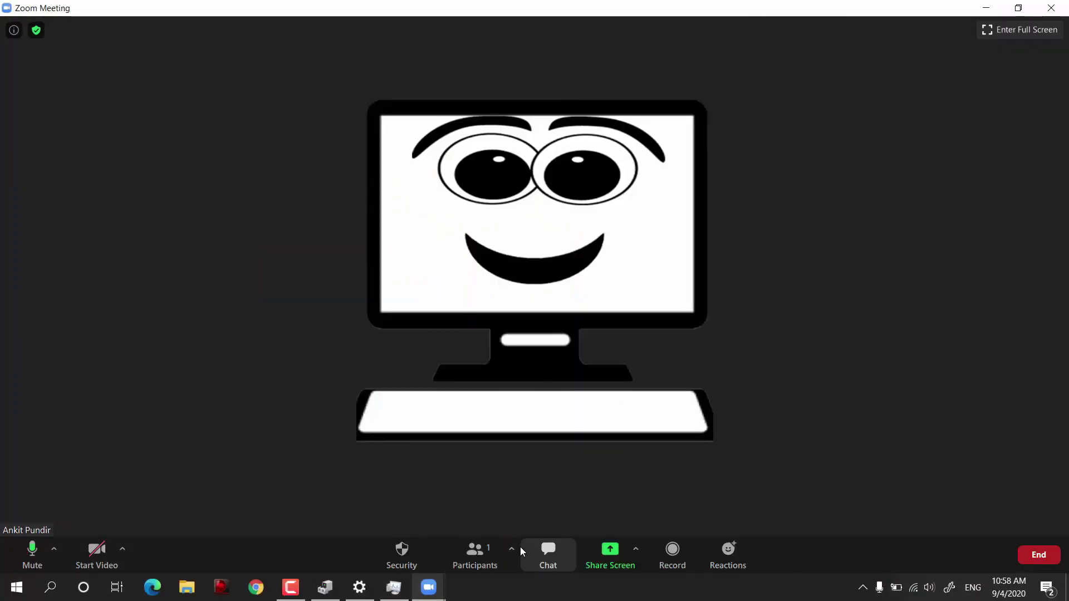
{"action": "left_click", "coordinate": [511, 550]}
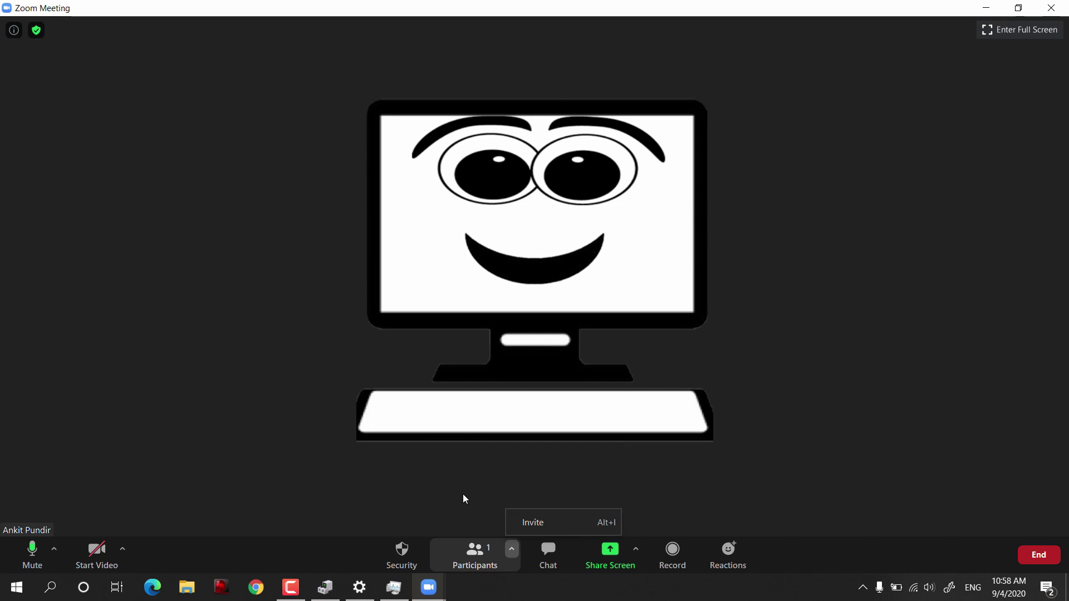
Open the Invite dialog and bring the main Zoom window to the front
{"action": "left_click", "coordinate": [468, 479]}
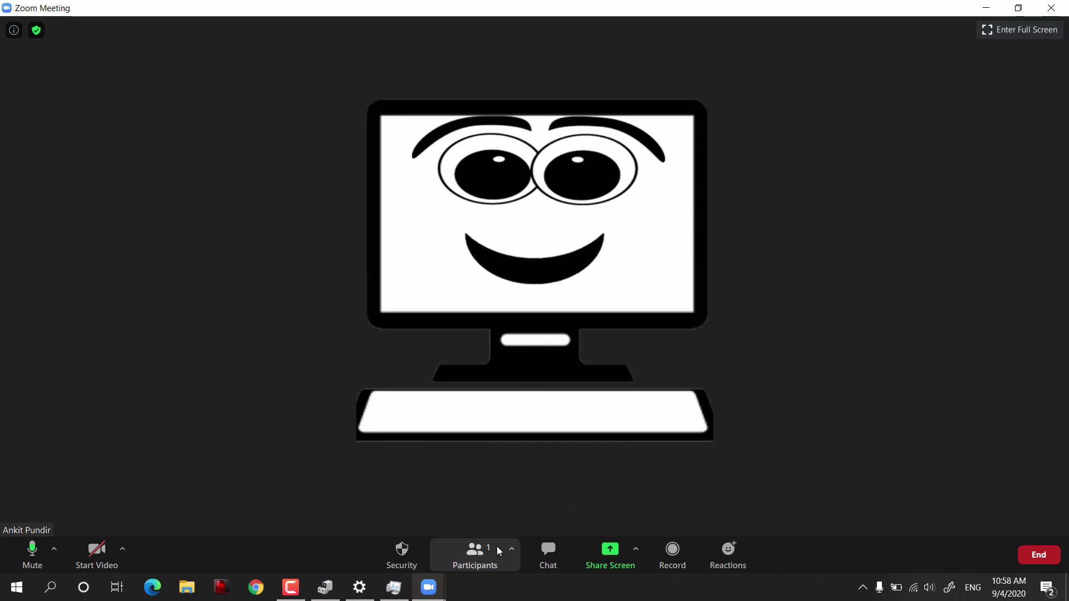
{"action": "left_click", "coordinate": [513, 557]}
{"action": "left_click", "coordinate": [530, 527]}
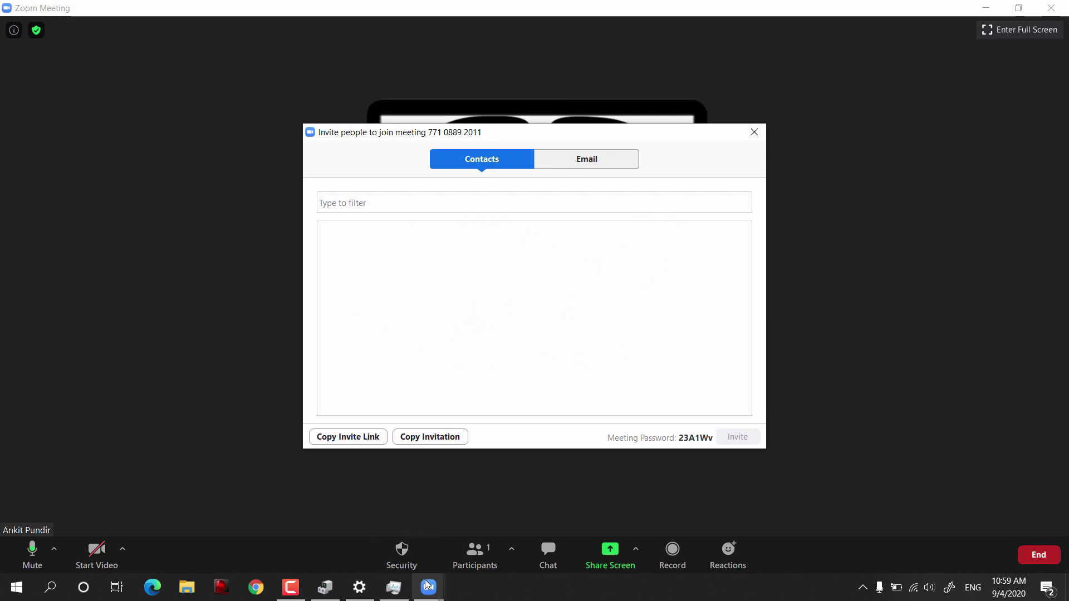
{"action": "mouse_move", "coordinate": [429, 587]}
{"action": "left_click", "coordinate": [388, 526]}
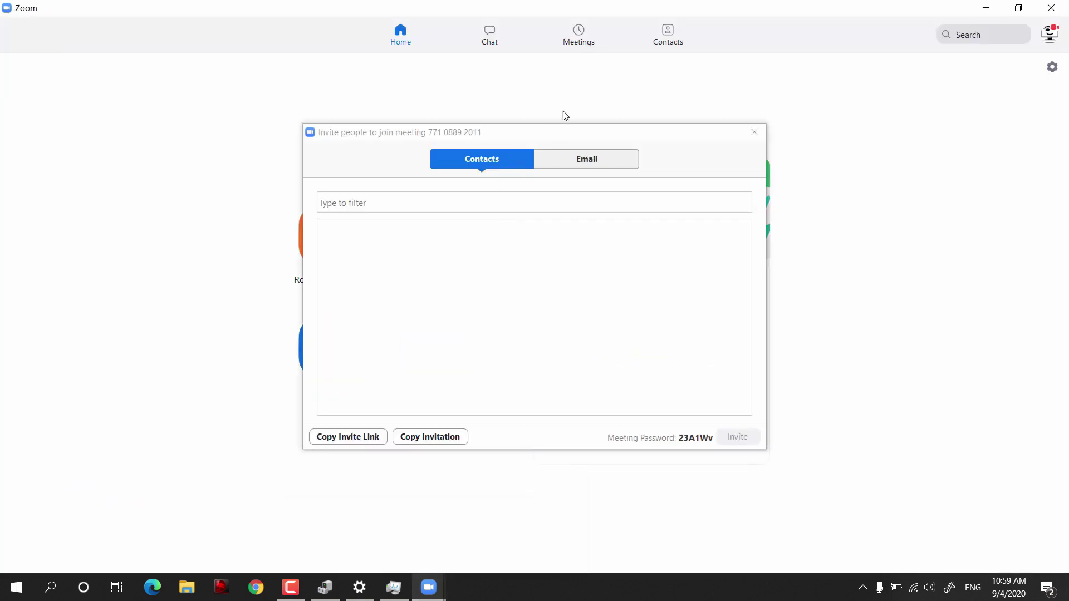
In Contacts, add a contact by entering the new contact's e-mail address and sending the request
{"action": "left_click", "coordinate": [755, 132]}
{"action": "left_click", "coordinate": [668, 33]}
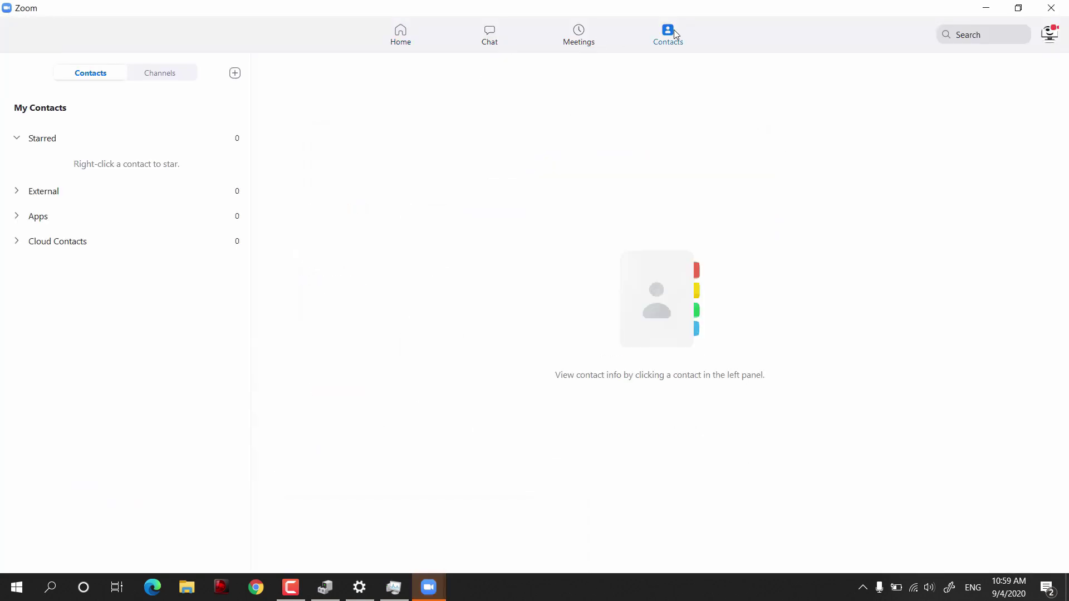
{"action": "left_click", "coordinate": [235, 73]}
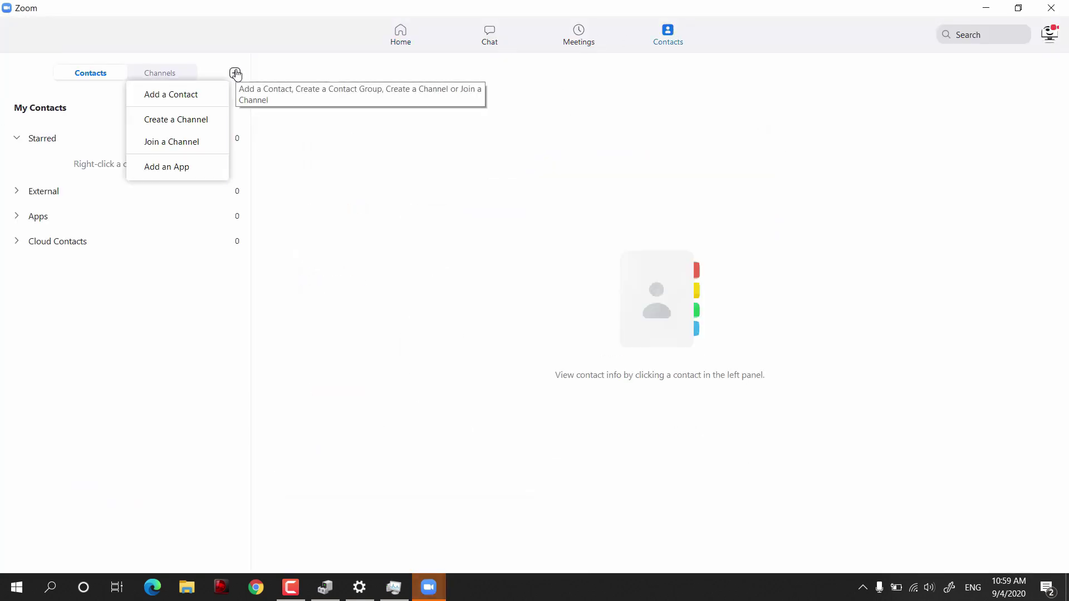
{"action": "left_click", "coordinate": [203, 96]}
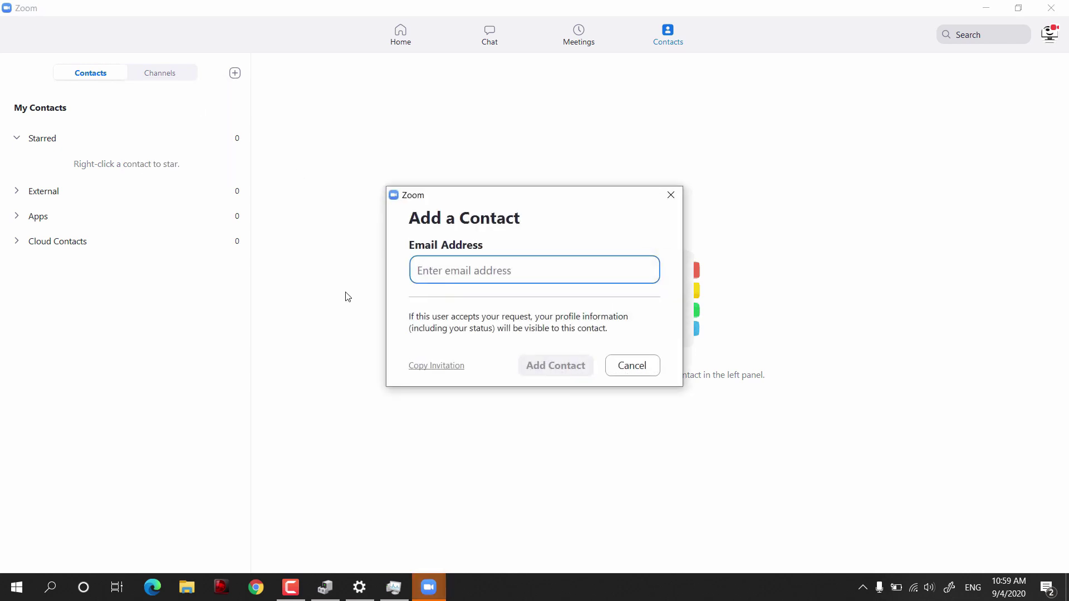
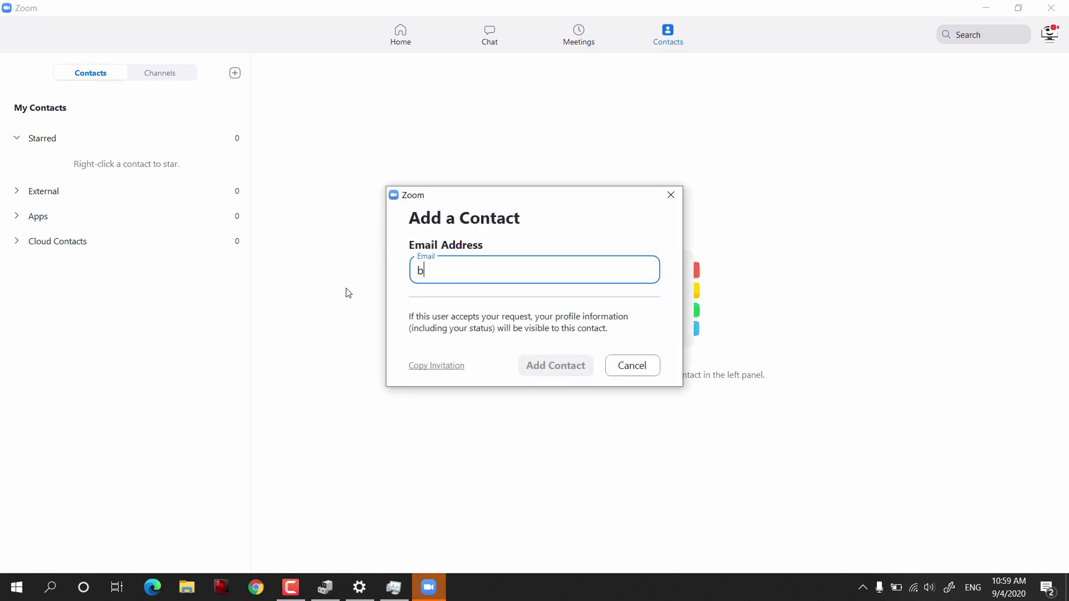
{"action": "left_click", "coordinate": [568, 374]}
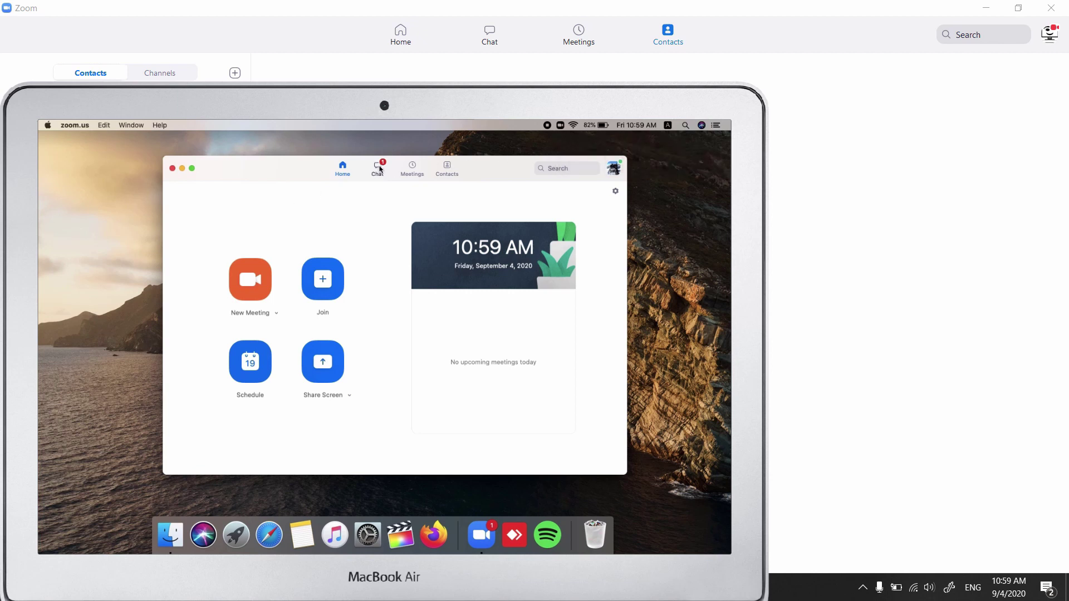
On the Mac, accept and confirm the pending request under Chat > Contact Requests
{"action": "left_click", "coordinate": [379, 169]}
{"action": "left_click", "coordinate": [236, 251]}
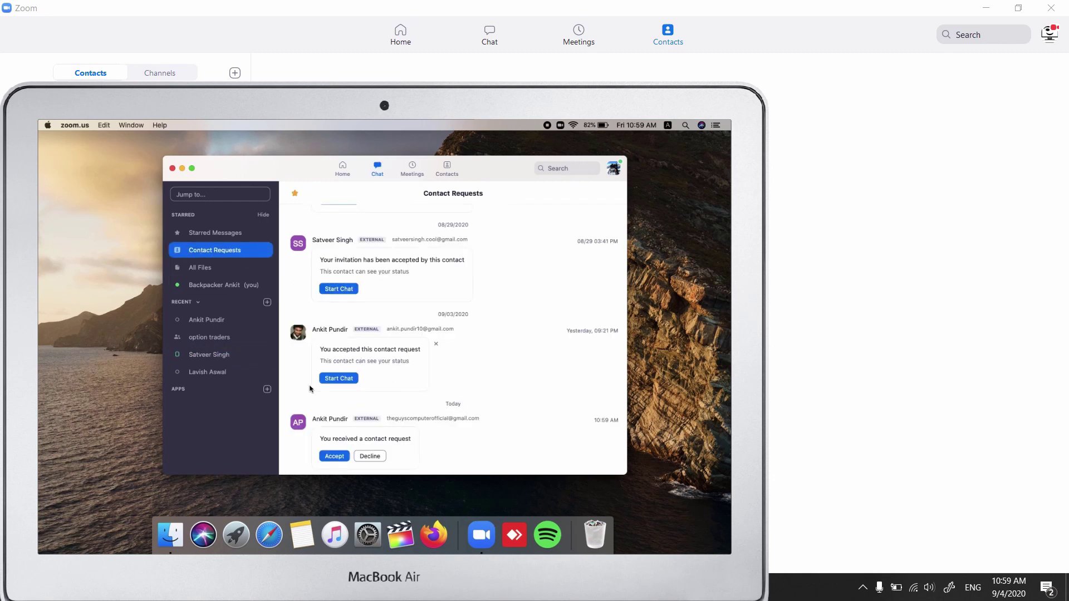
{"action": "left_click", "coordinate": [332, 457]}
{"action": "left_click", "coordinate": [498, 353]}
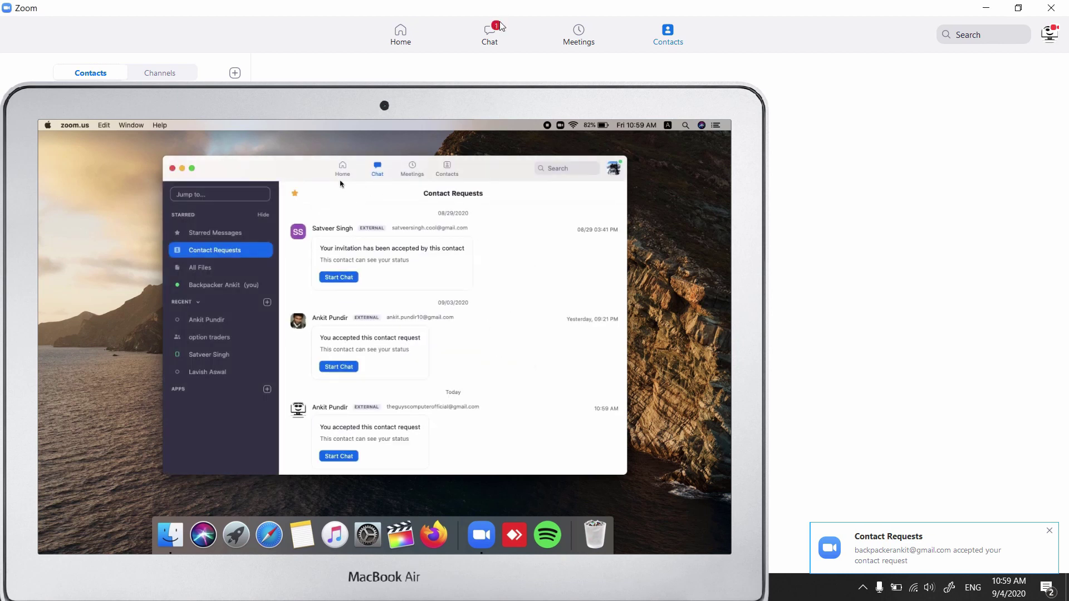
{"action": "left_click", "coordinate": [495, 40]}
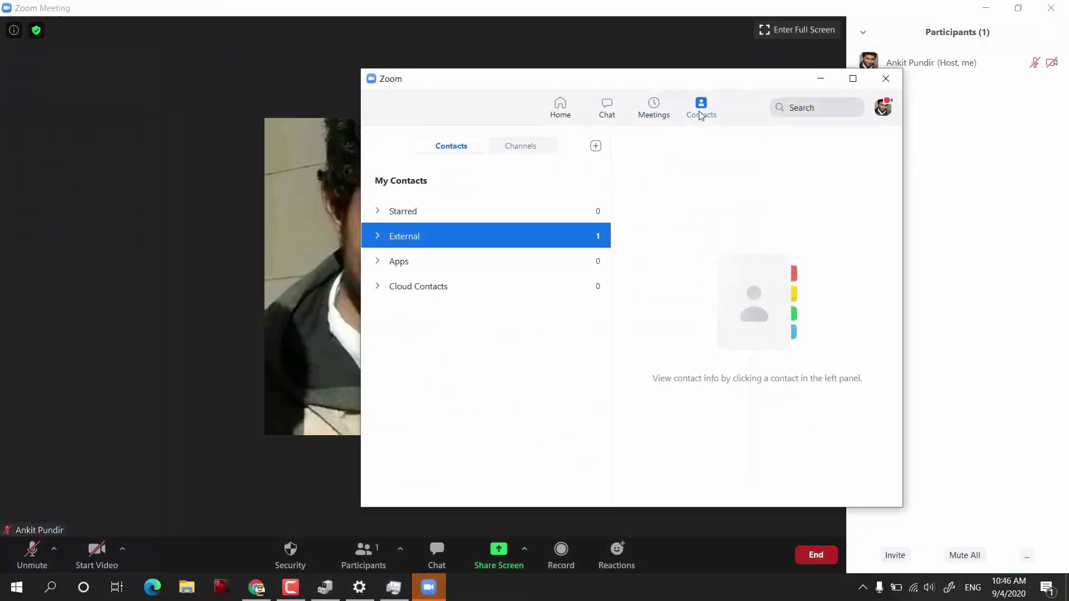
Expand the empty Cloud Contacts group and start connecting a contact book on the web sign-in page
{"action": "left_click", "coordinate": [380, 294]}
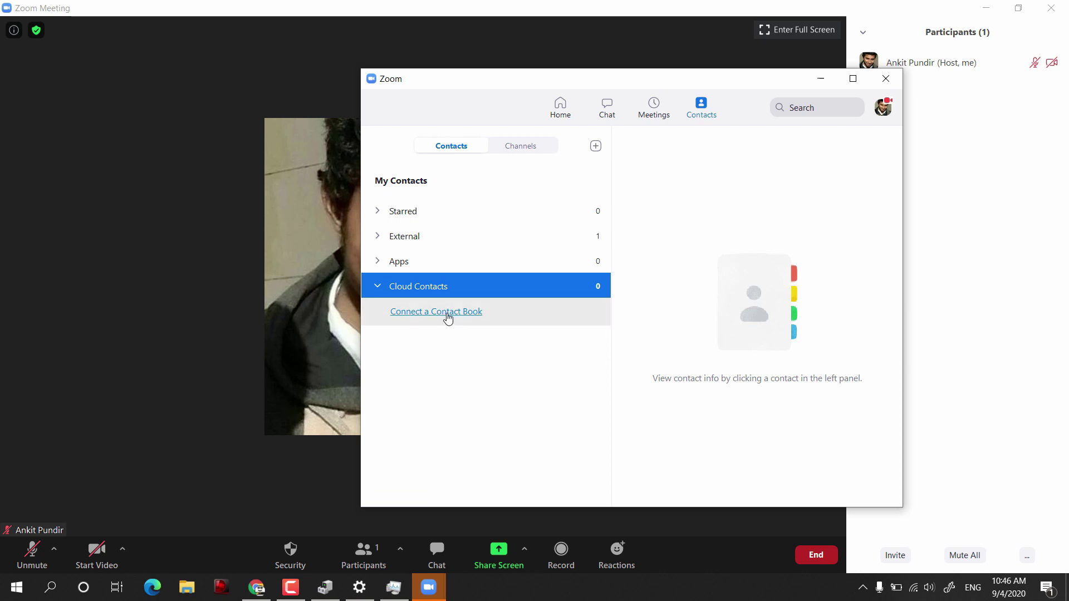
{"action": "left_click", "coordinate": [448, 319]}
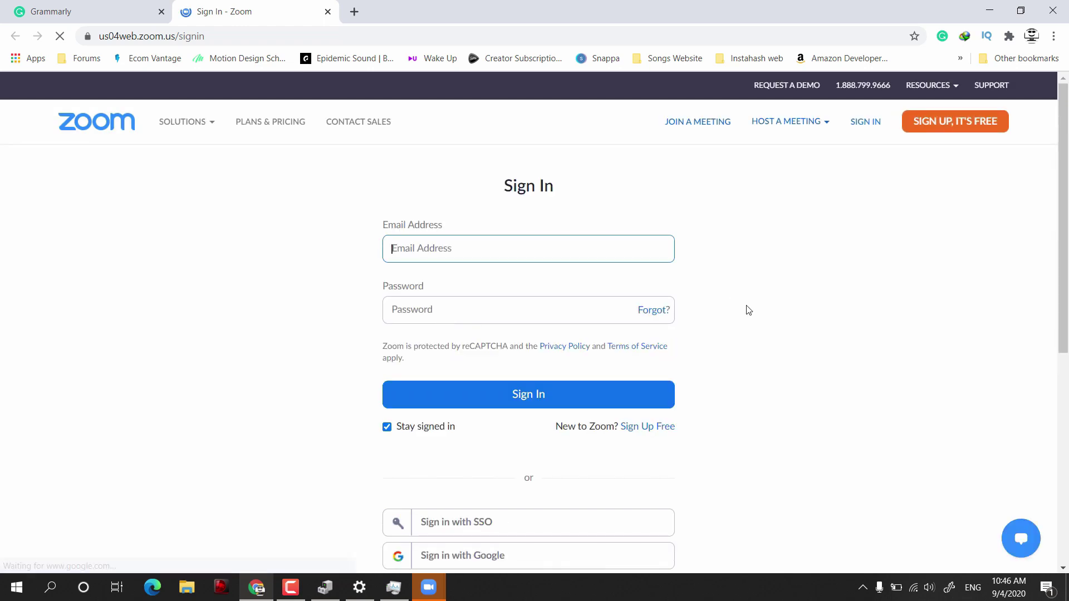
Sign in with Google, pick Google as the calendar and contacts service, and allow access to bring in 302 contacts
{"action": "scroll", "coordinate": [749, 311], "scroll_direction": "down", "scroll_amount": 2}
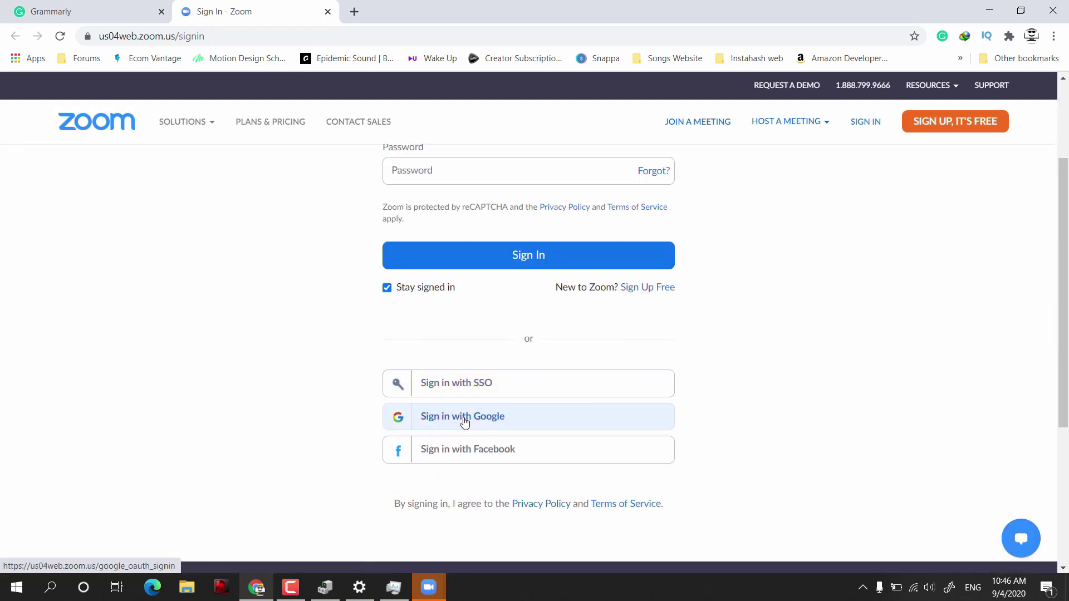
{"action": "left_click", "coordinate": [464, 421]}
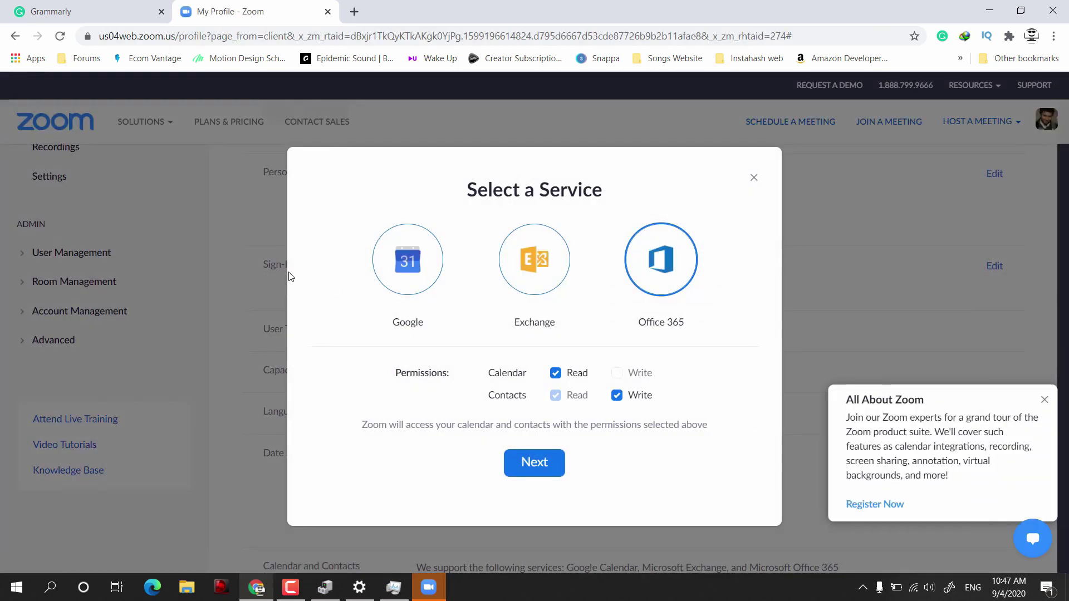
{"action": "left_click", "coordinate": [405, 280]}
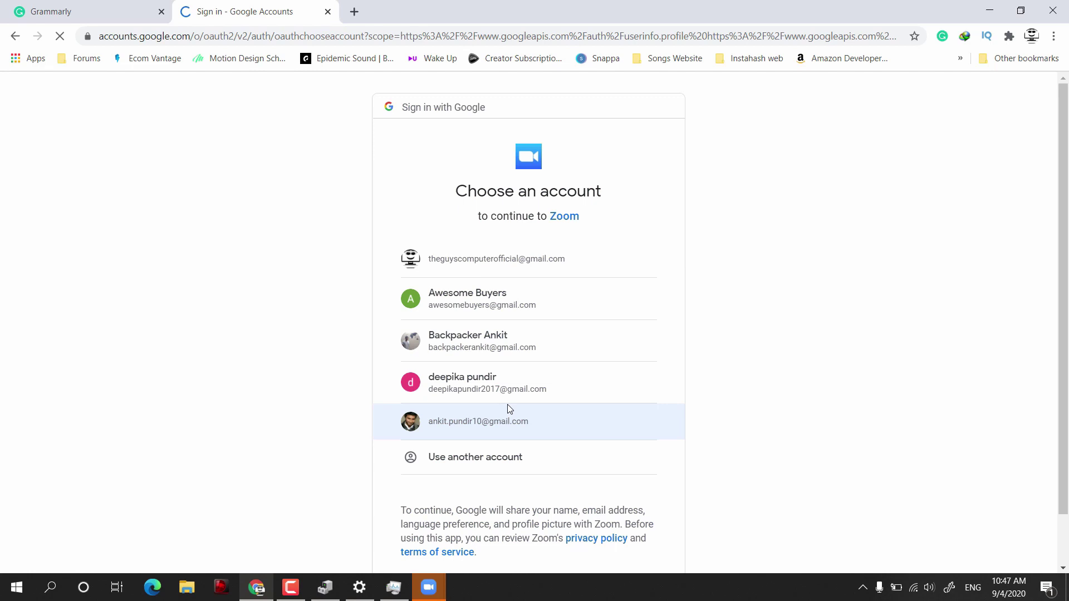
{"action": "left_click", "coordinate": [508, 418]}
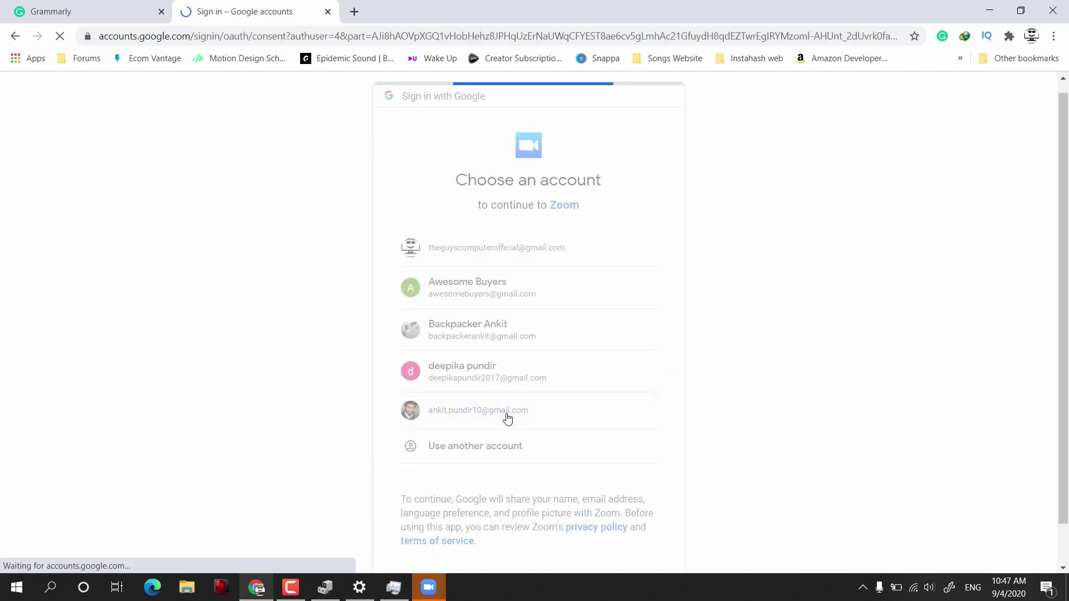
{"action": "scroll", "coordinate": [557, 457], "scroll_direction": "down", "scroll_amount": 2}
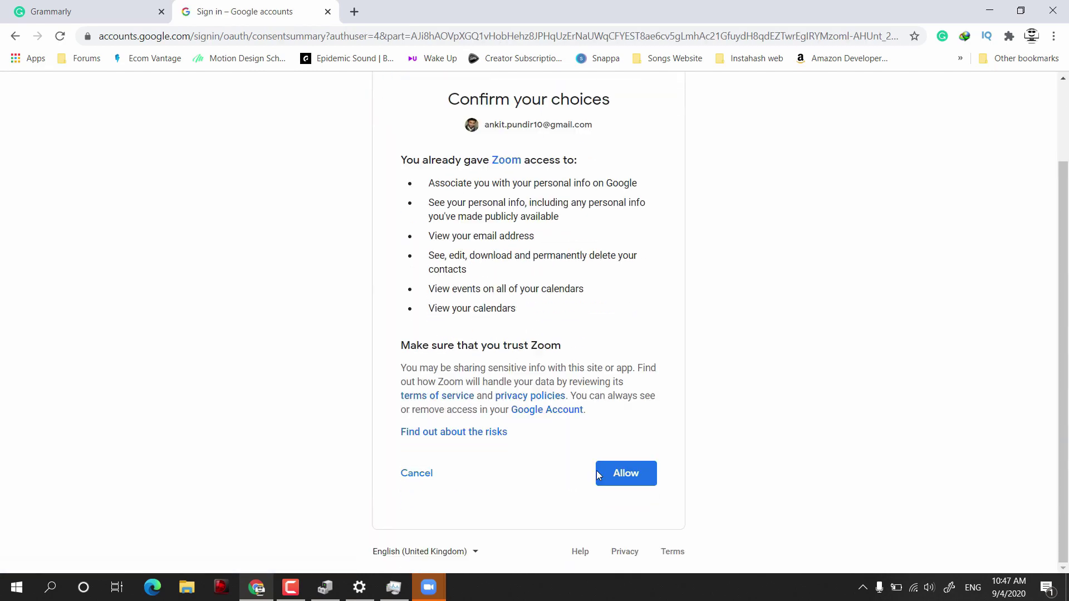
{"action": "left_click", "coordinate": [601, 475]}
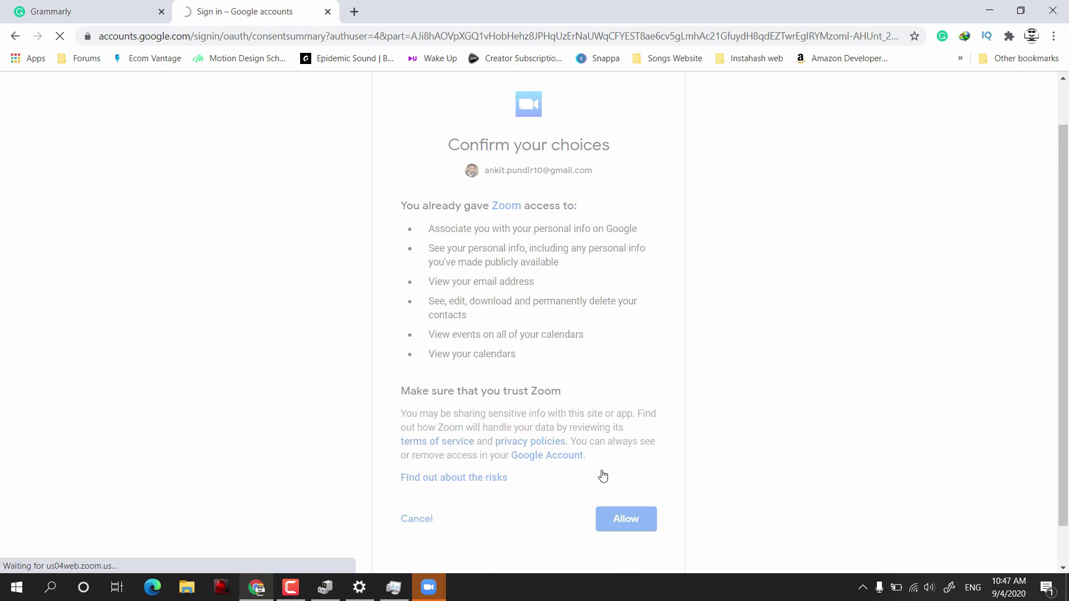
{"action": "left_click", "coordinate": [436, 595]}
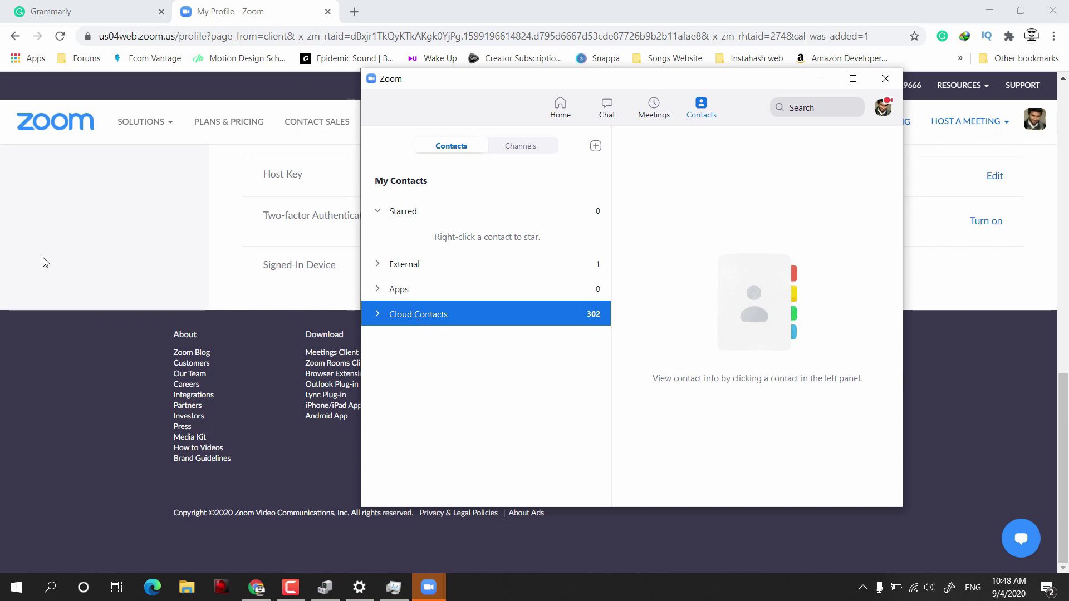
Delete the Google calendar and contacts integration from the web portal profile, leaving Cloud Contacts at 0
{"action": "left_click", "coordinate": [92, 249]}
{"action": "scroll", "coordinate": [615, 239], "scroll_direction": "up", "scroll_amount": 7}
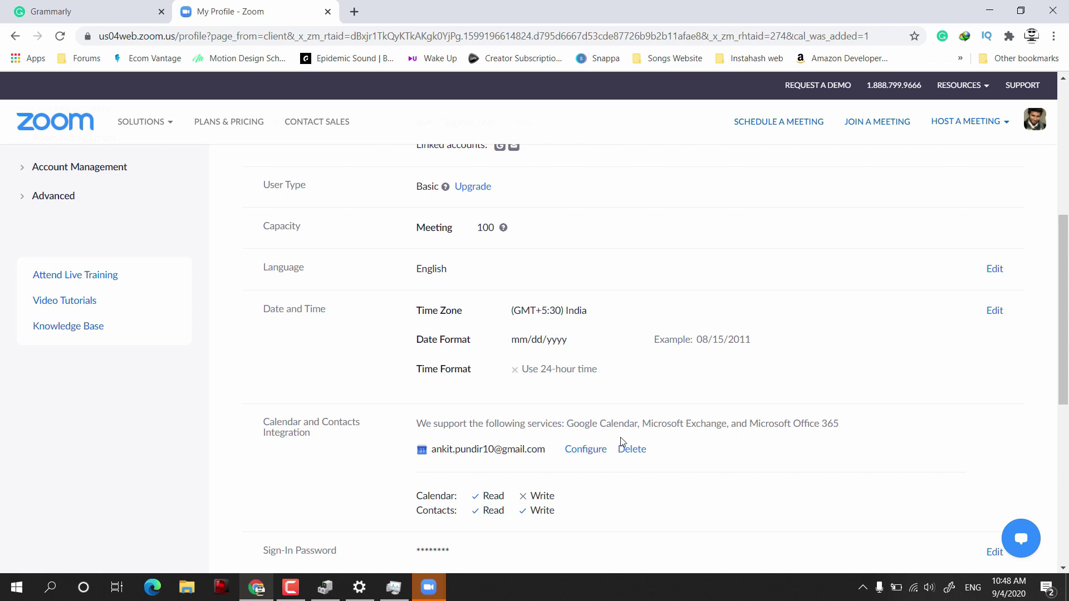
{"action": "scroll", "coordinate": [622, 441], "scroll_direction": "down", "scroll_amount": 1}
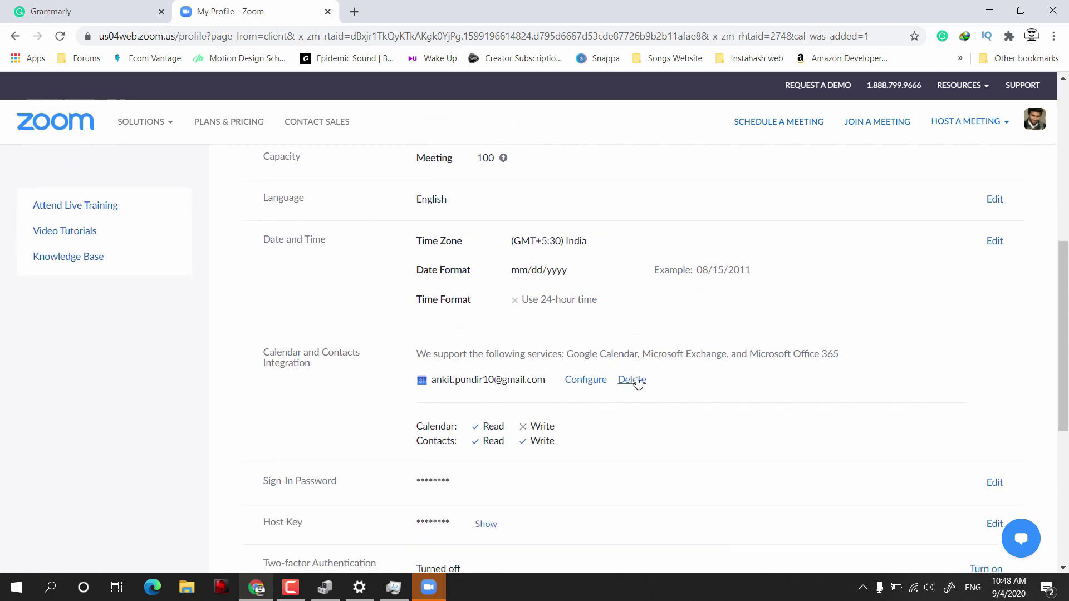
{"action": "left_click", "coordinate": [632, 380]}
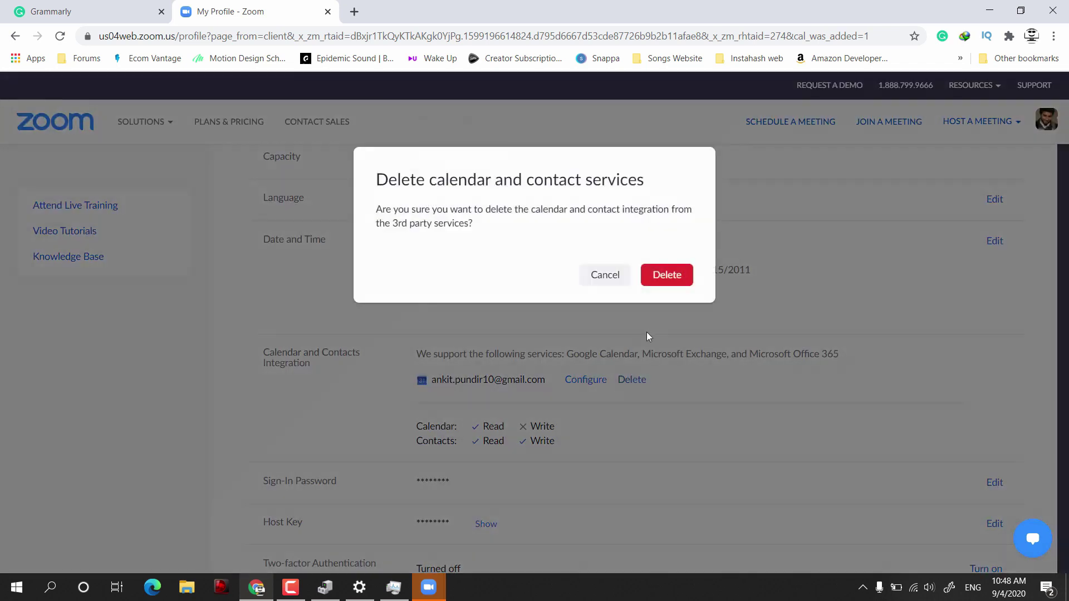
{"action": "left_click", "coordinate": [673, 282]}
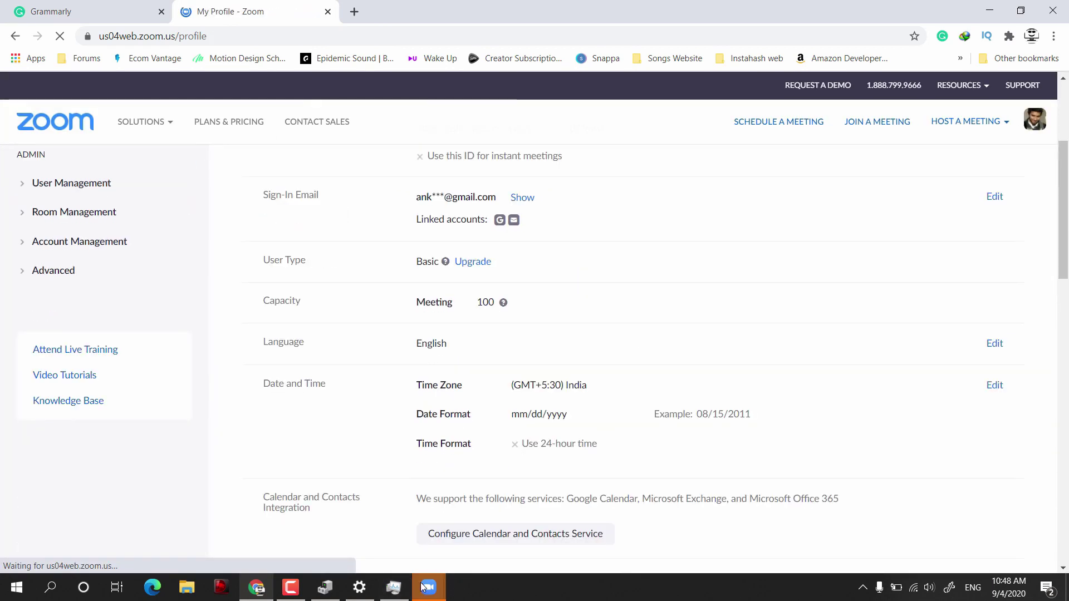
{"action": "left_click", "coordinate": [396, 524]}
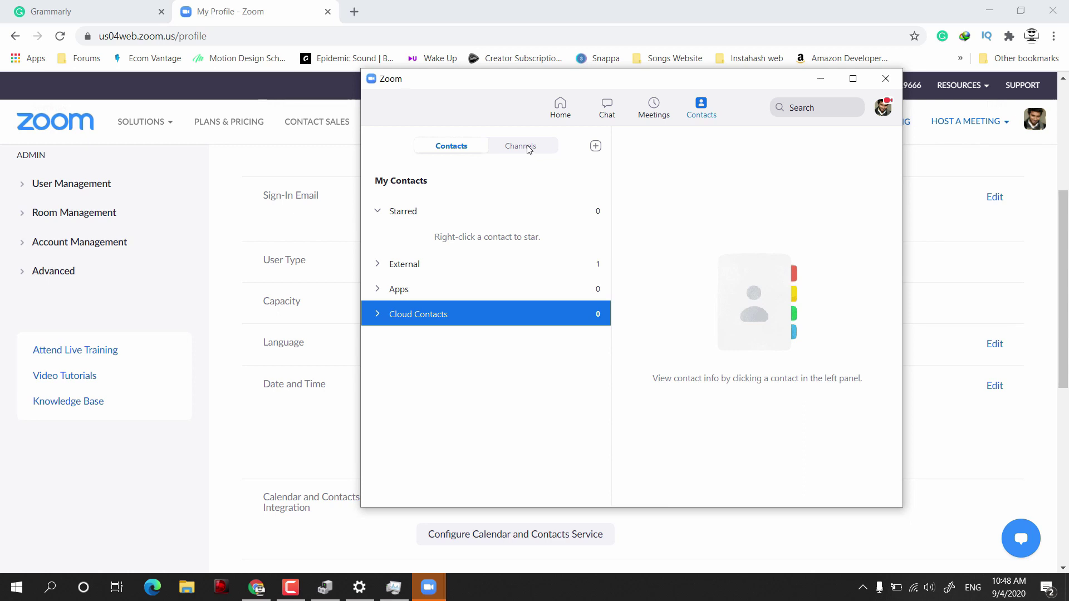
Create a new private channel named '1' from the Channels list
{"action": "left_click", "coordinate": [529, 149]}
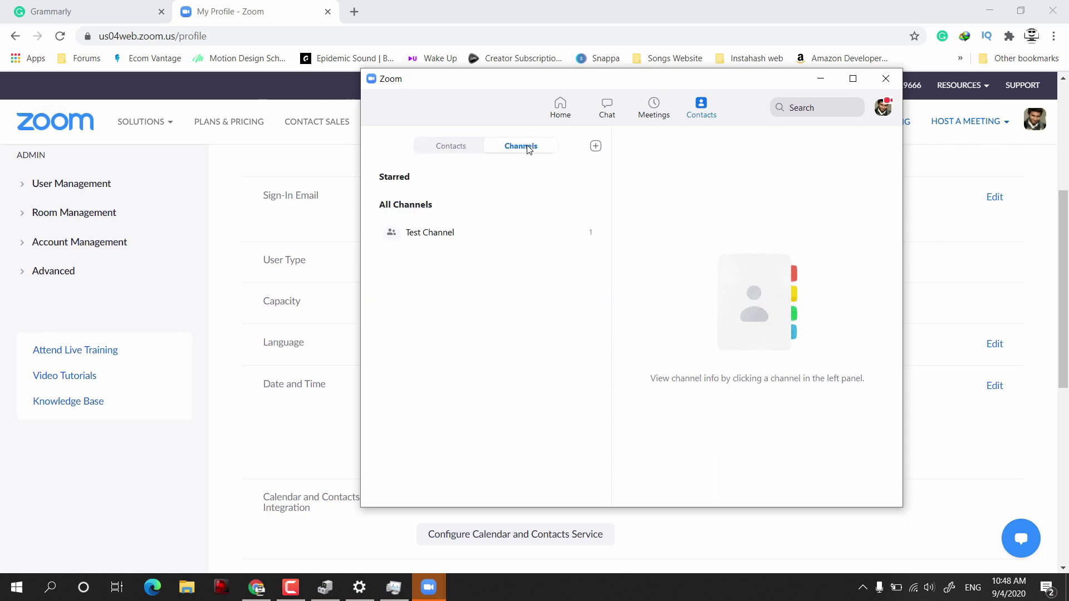
{"action": "left_click", "coordinate": [595, 147]}
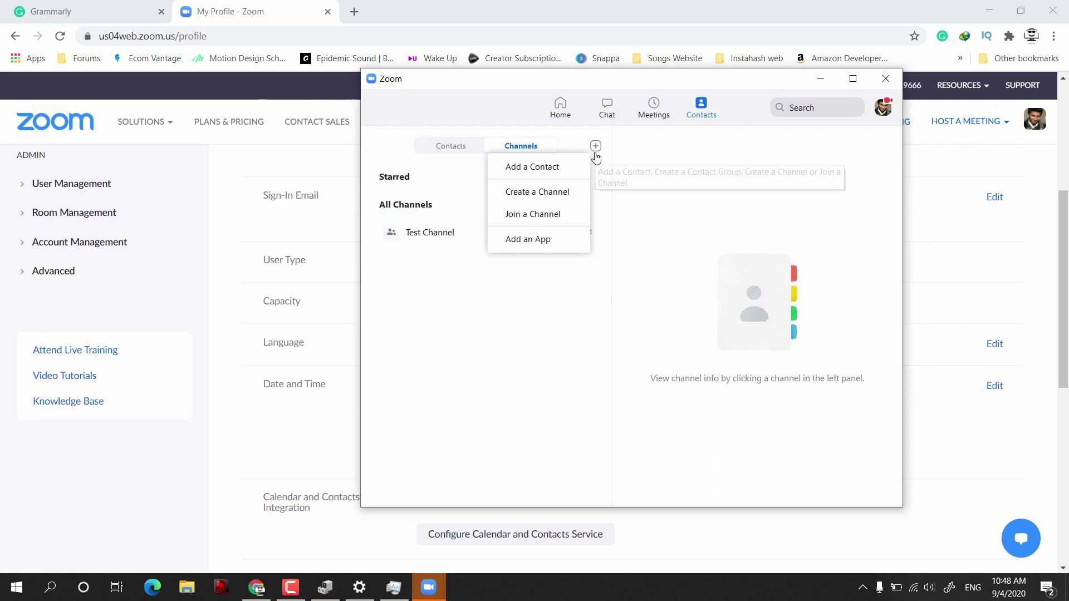
{"action": "left_click", "coordinate": [550, 192]}
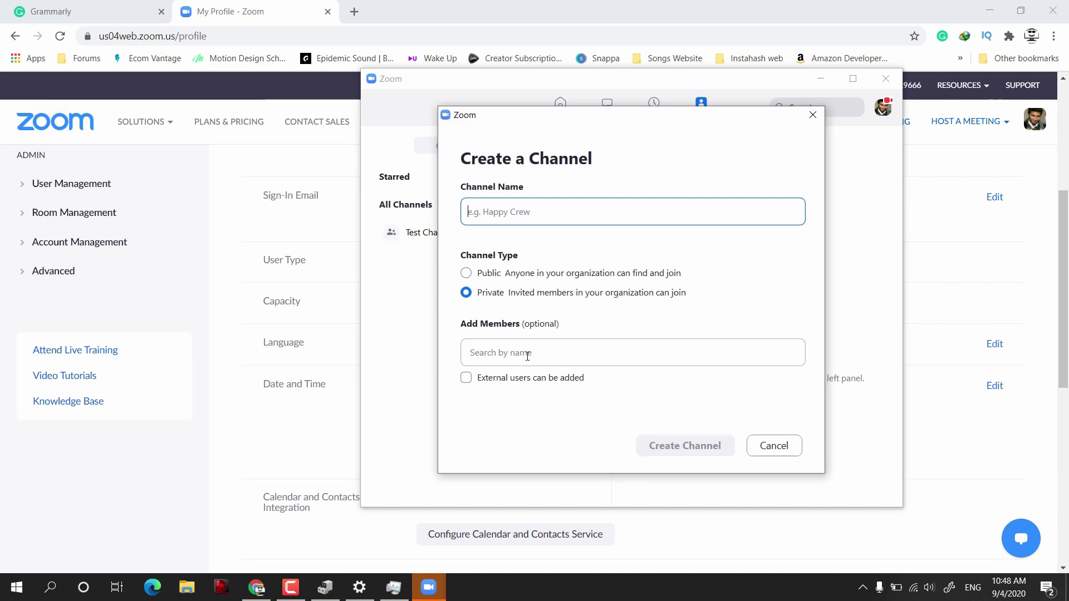
{"action": "type", "text": "1"}
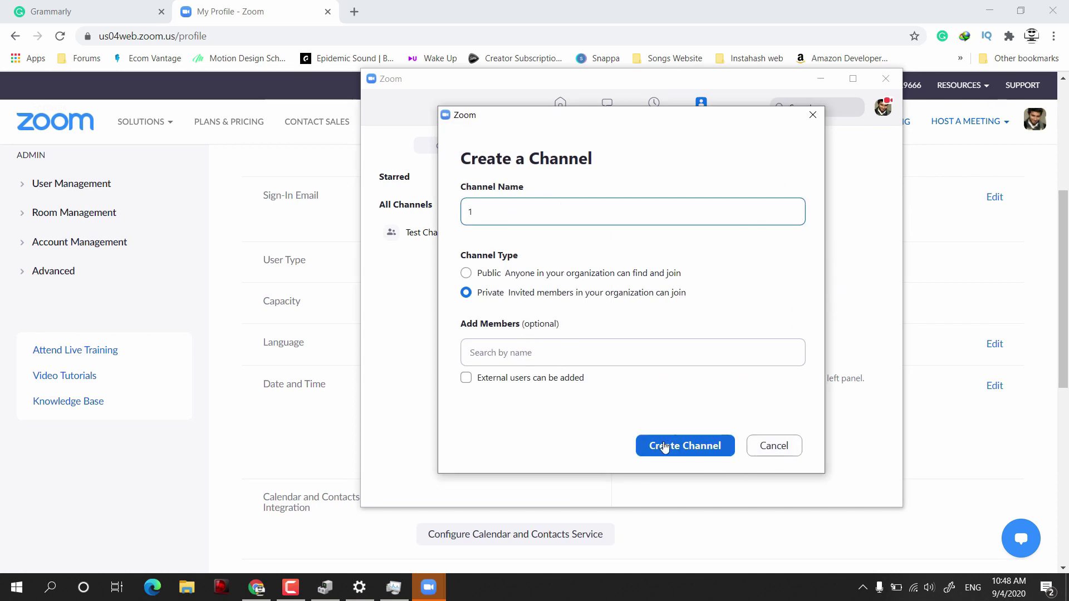
{"action": "left_click", "coordinate": [664, 448]}
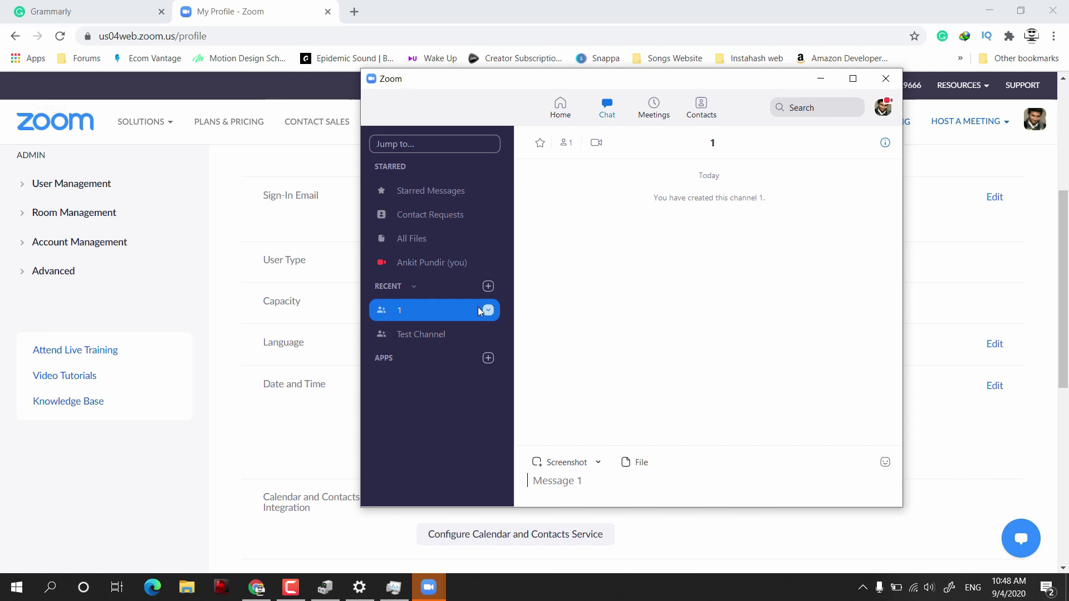
{"action": "left_click", "coordinate": [487, 311]}
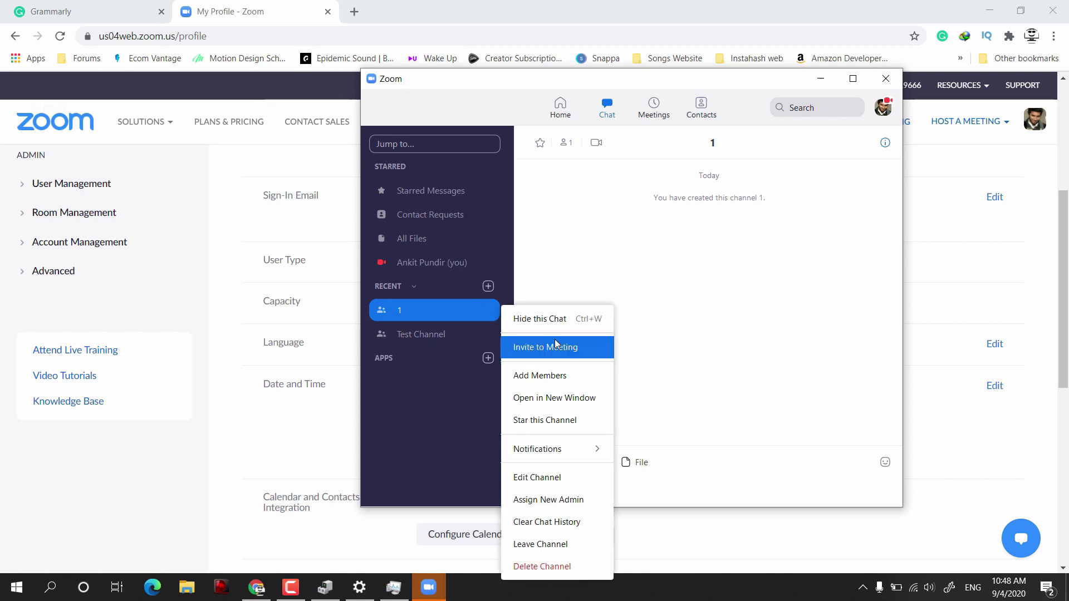
{"action": "left_click", "coordinate": [546, 376]}
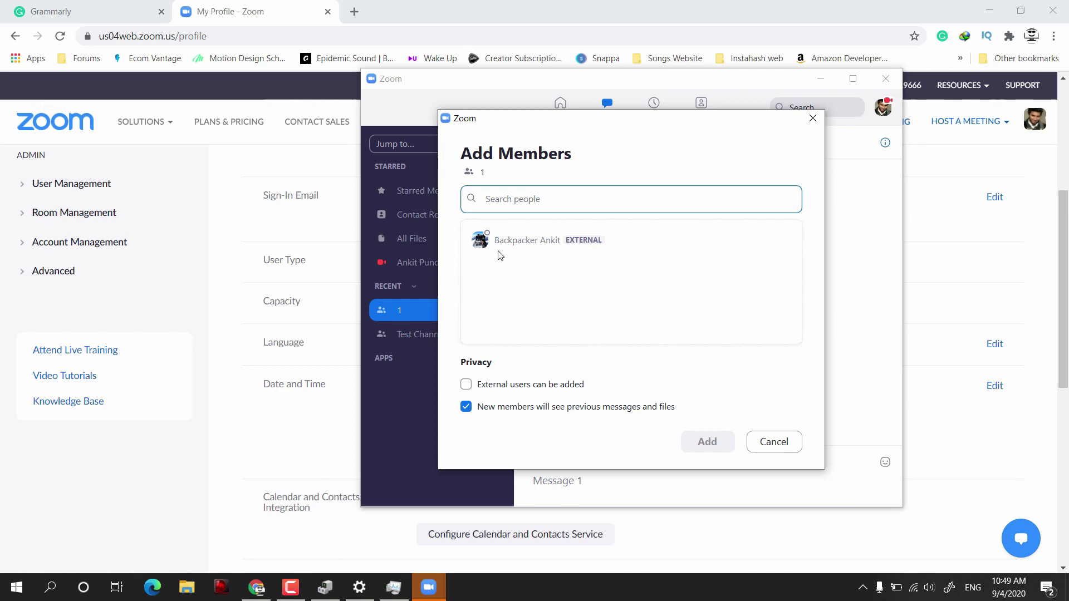
{"action": "left_click", "coordinate": [813, 118]}
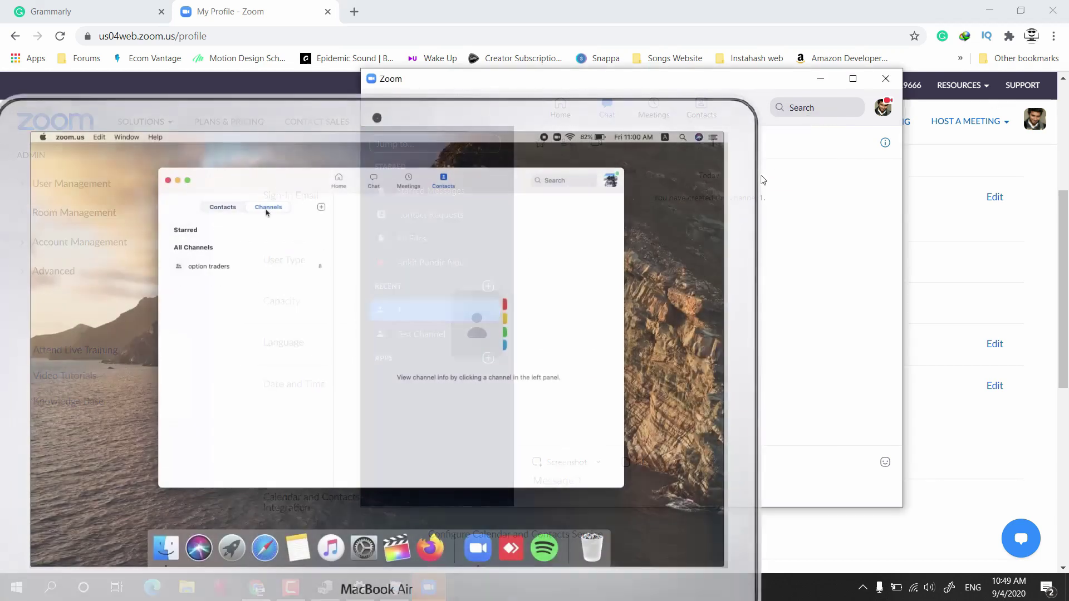